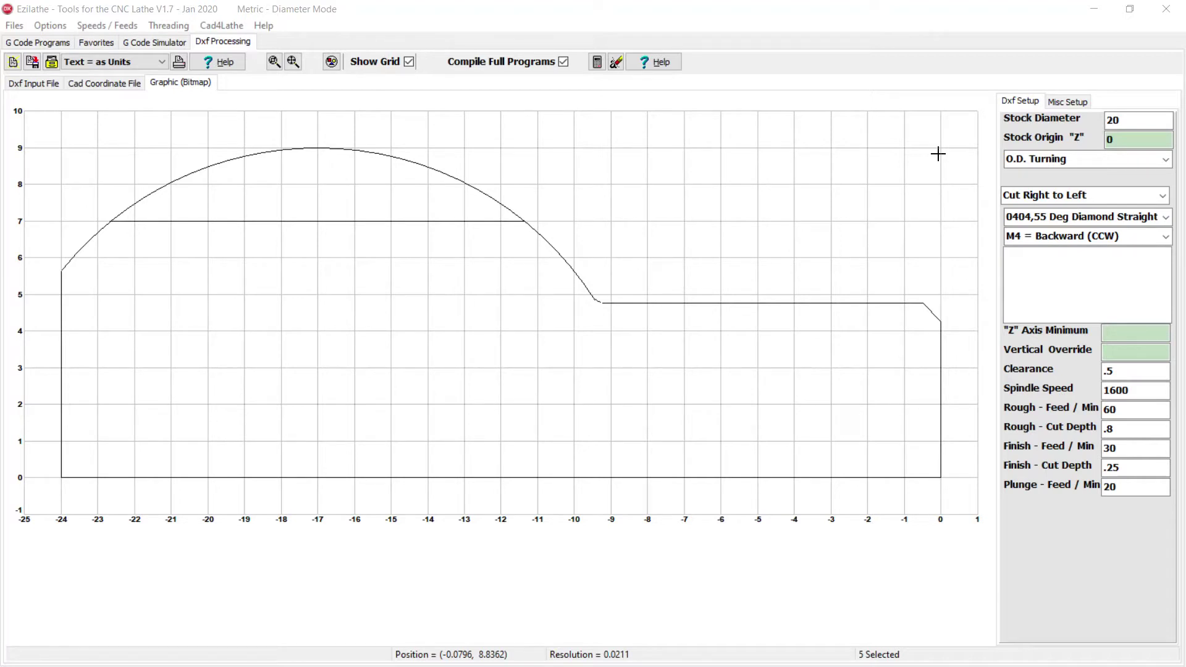
Step: Keep O.D. Turning as the operation and right to left as the cut direction
click(1167, 162)
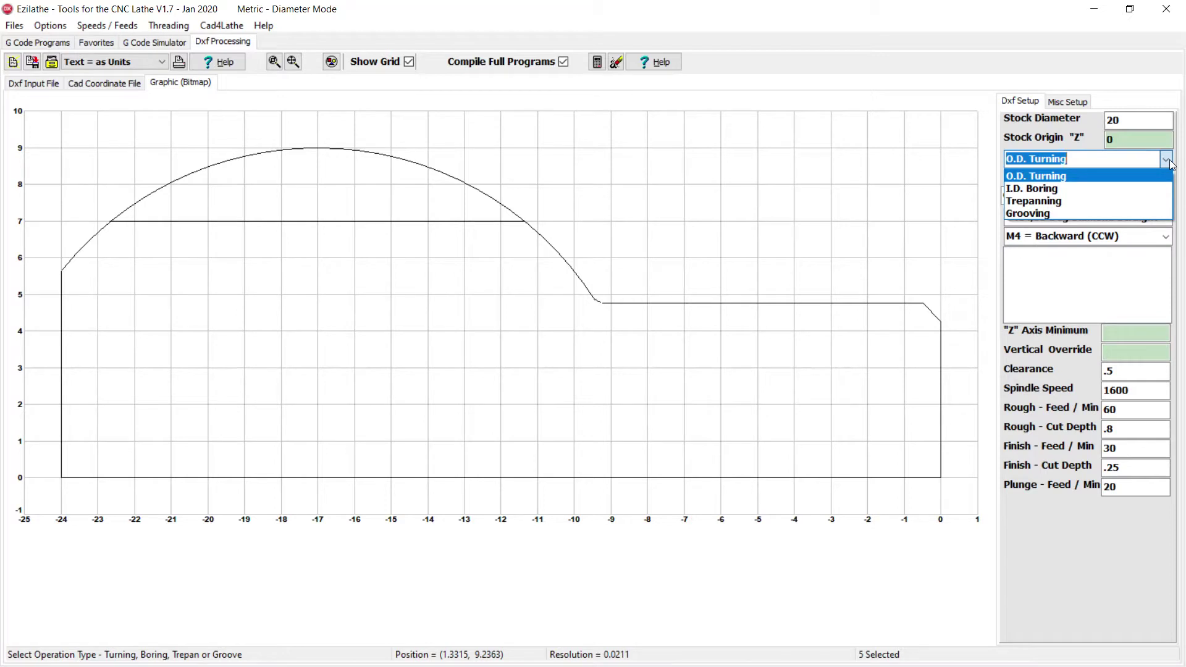
click(1168, 162)
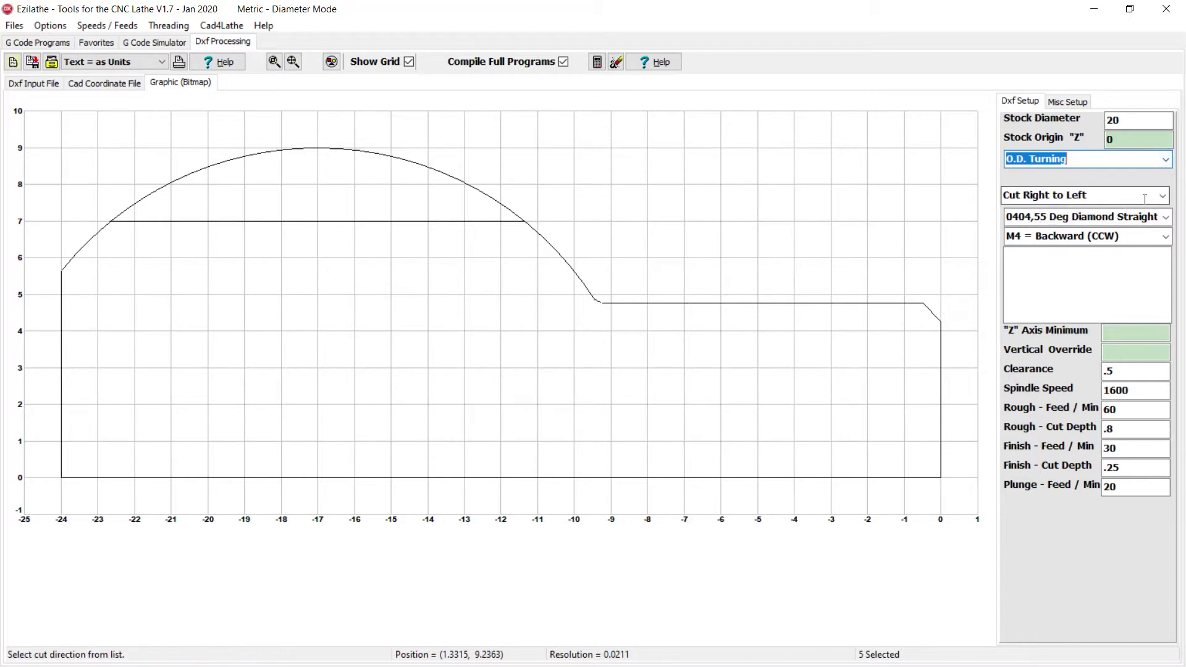
click(1165, 199)
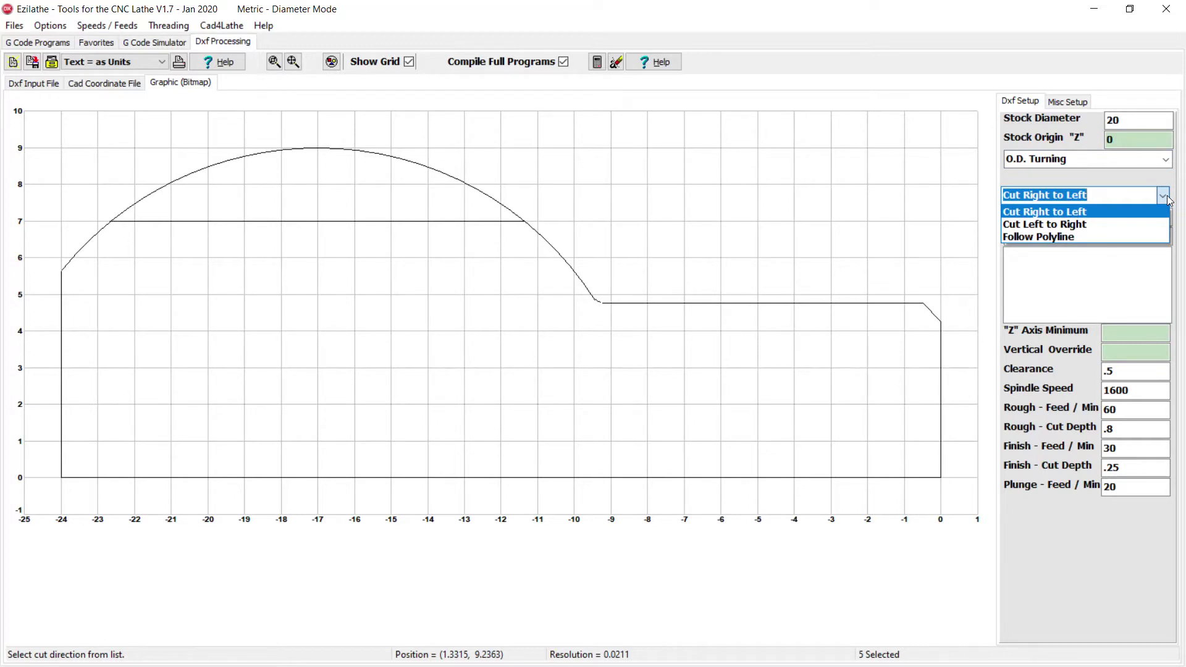
click(1167, 198)
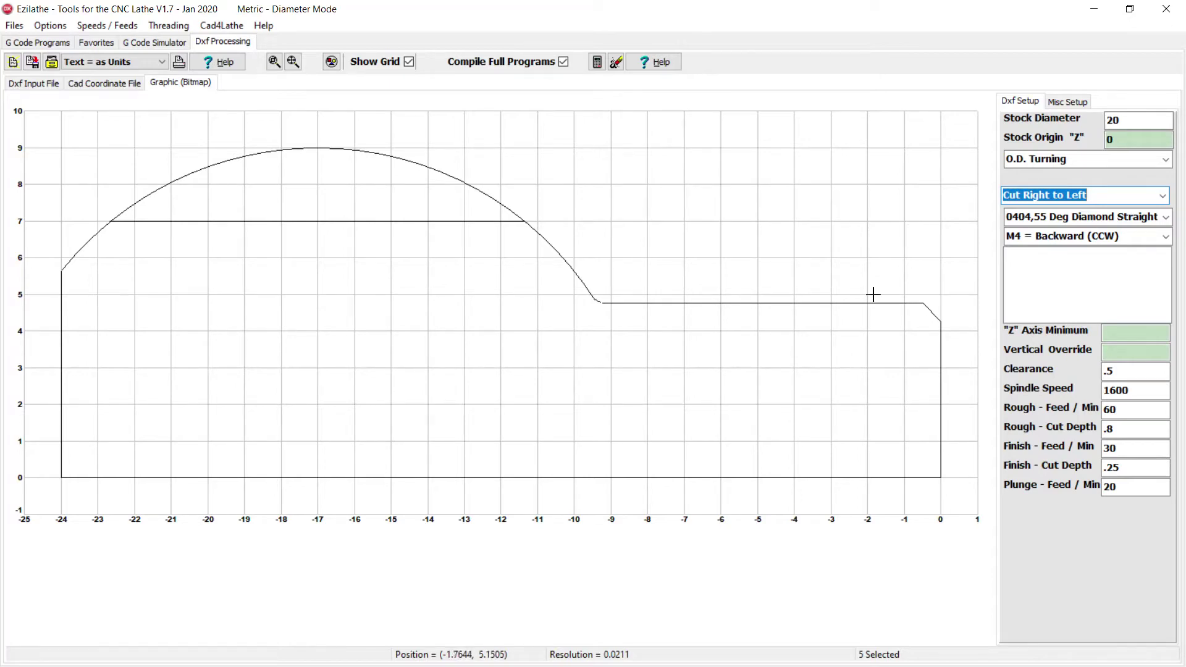
Step: Pick the chamfer, line, fillet and both large-arc halves, then compile, overwriting the editor
click(932, 314)
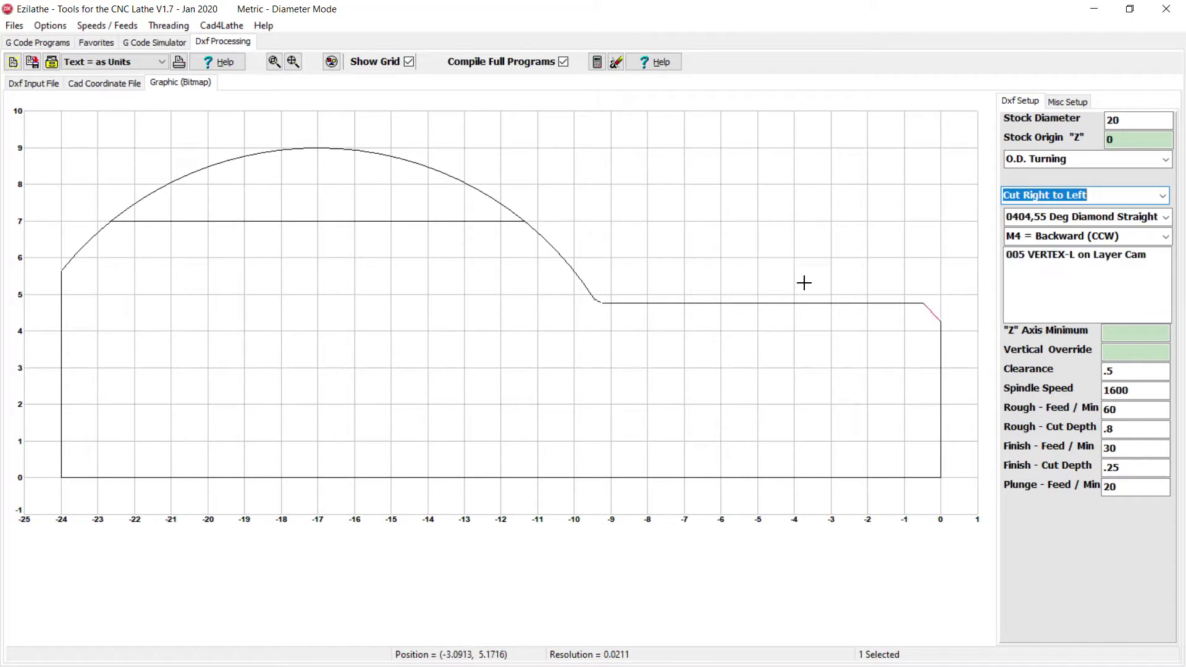
click(748, 302)
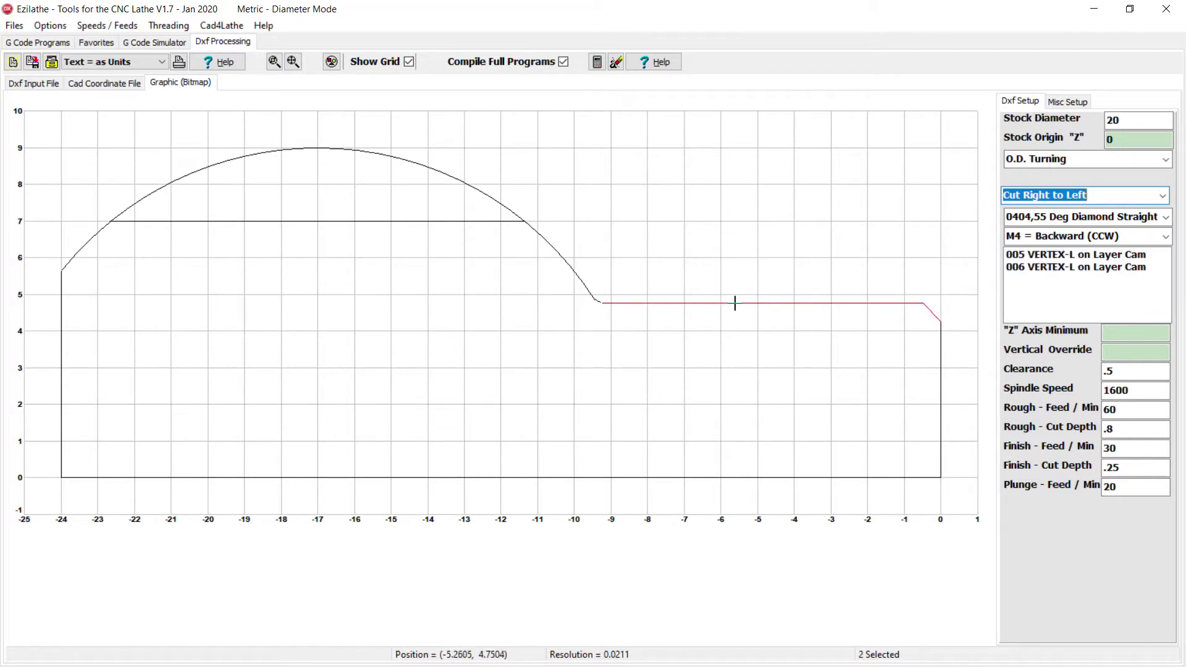
click(596, 301)
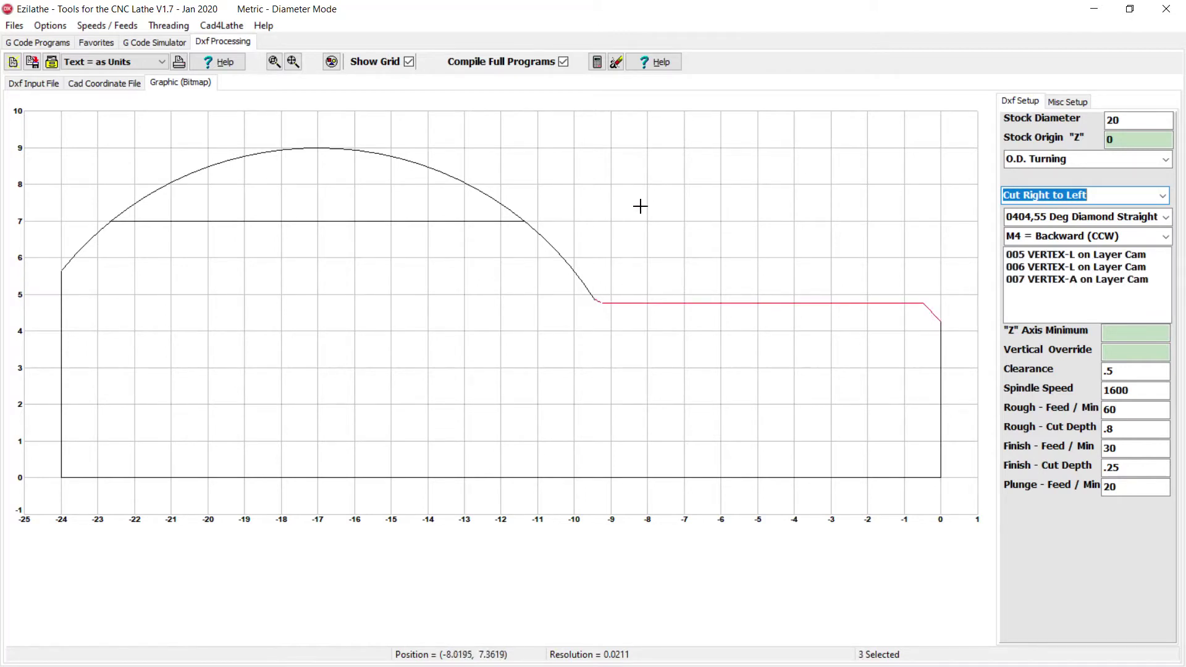
click(535, 233)
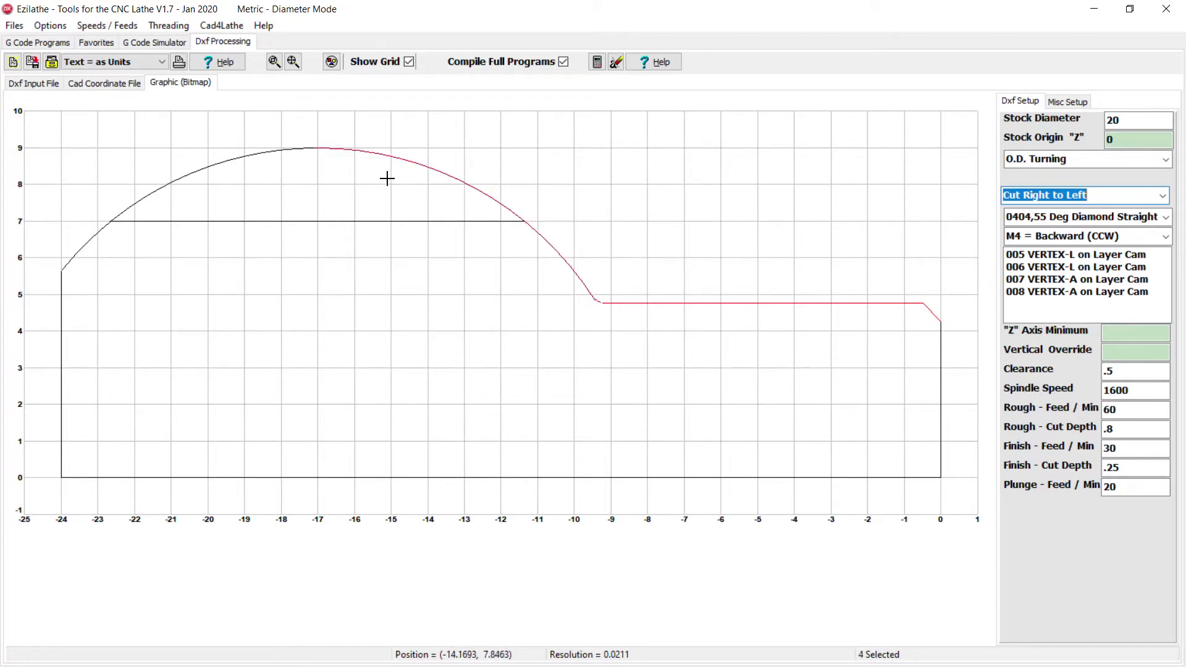
click(226, 160)
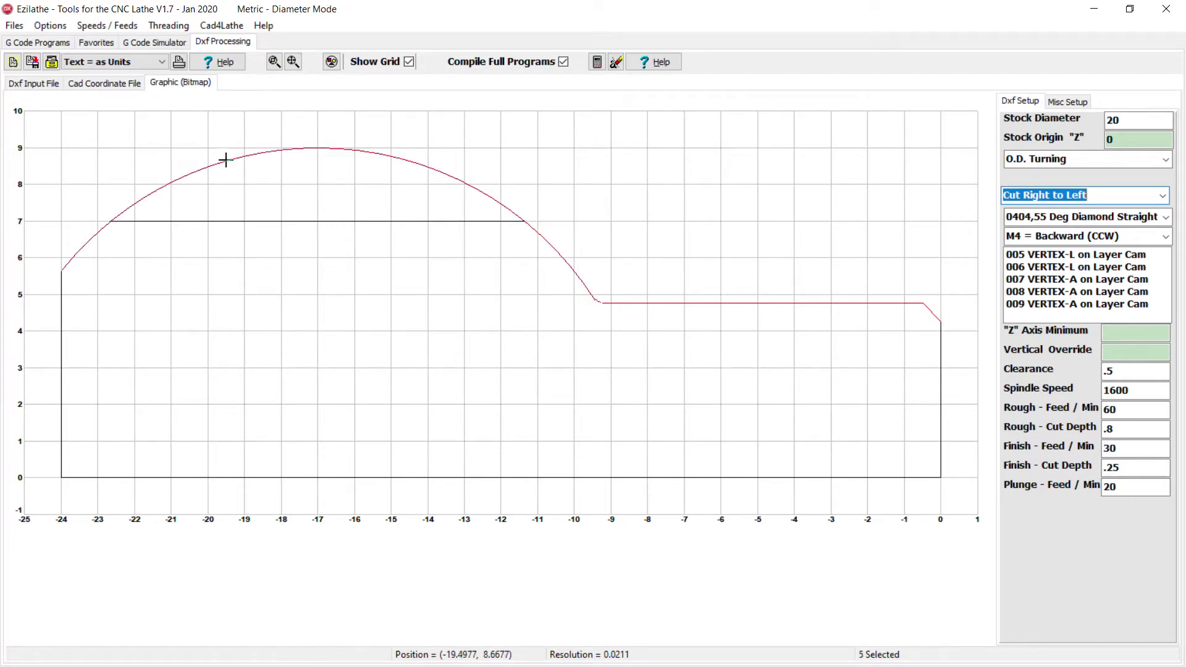
click(597, 62)
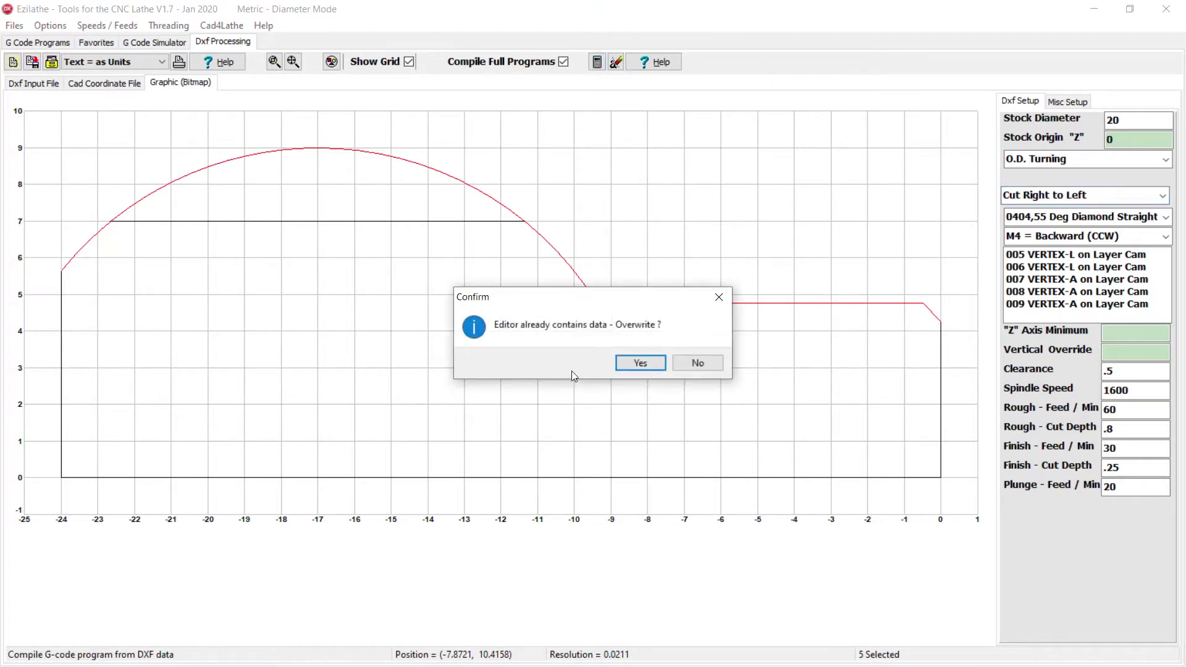
click(639, 363)
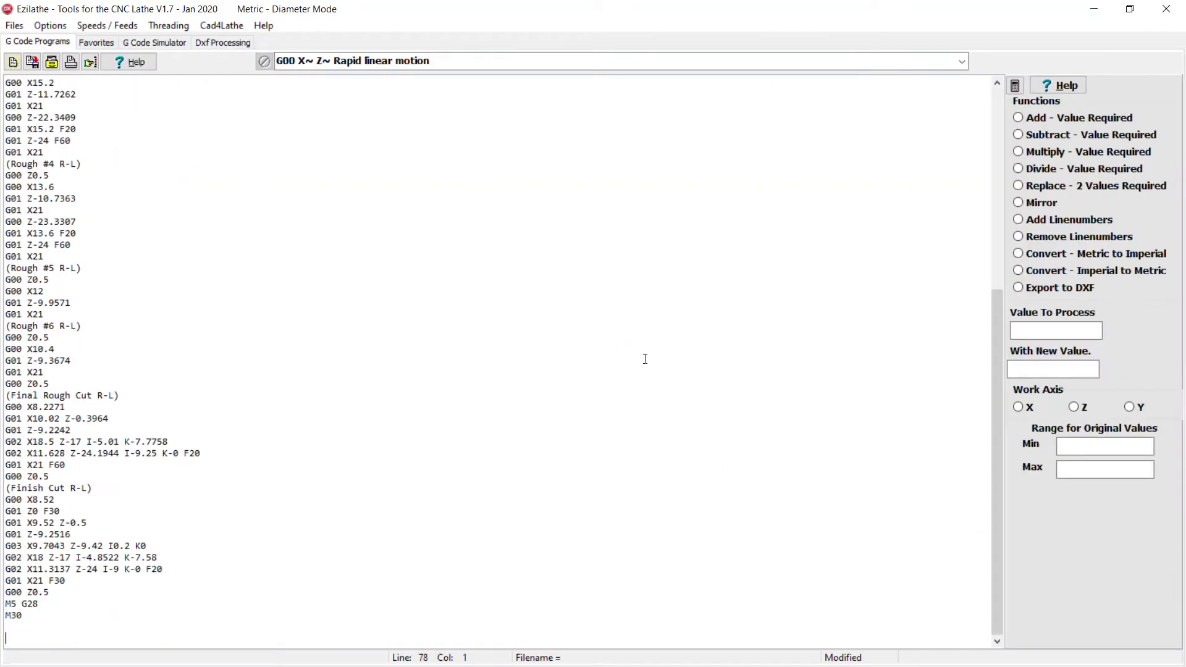
Step: Run the compiled program in the G Code Simulator
click(145, 42)
click(13, 63)
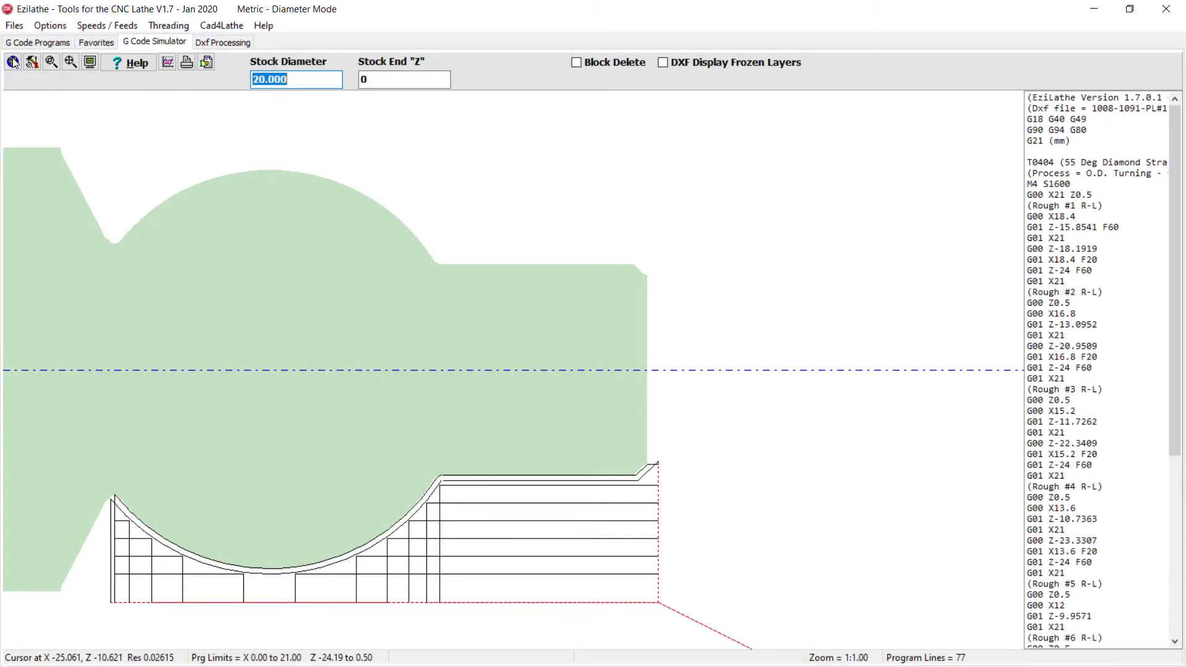
click(14, 62)
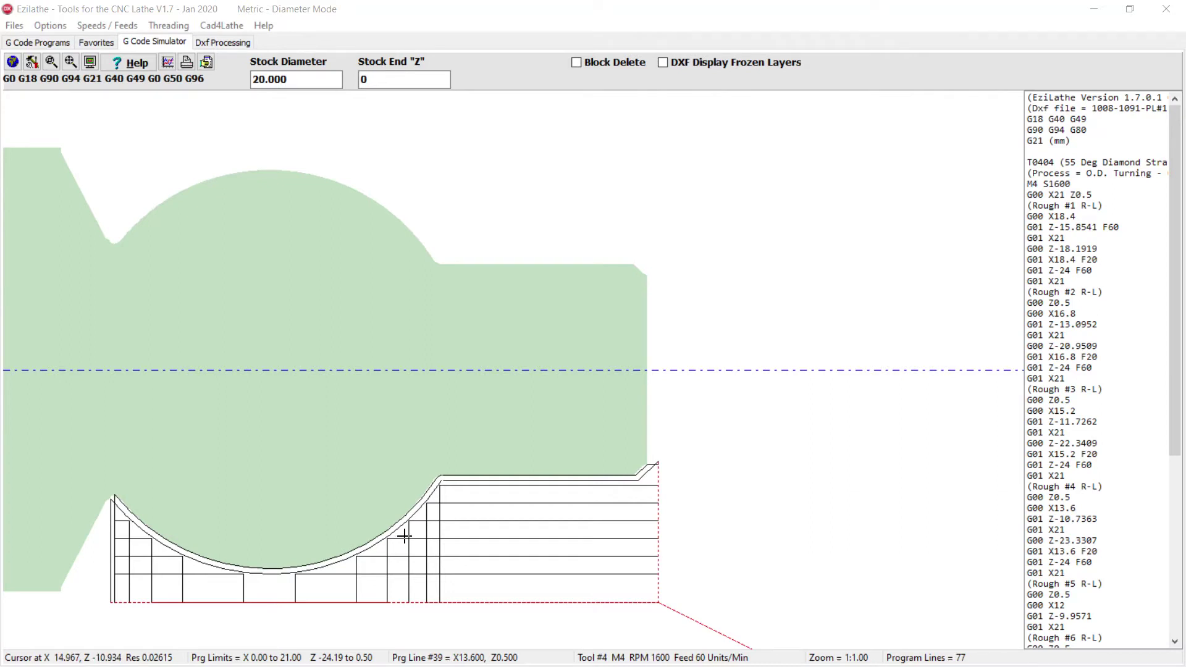
Step: Step the simulation through lines G00 Z-20.9509, G01 Z-24 F60, G01 X21 and G00 Z0.5
click(1071, 347)
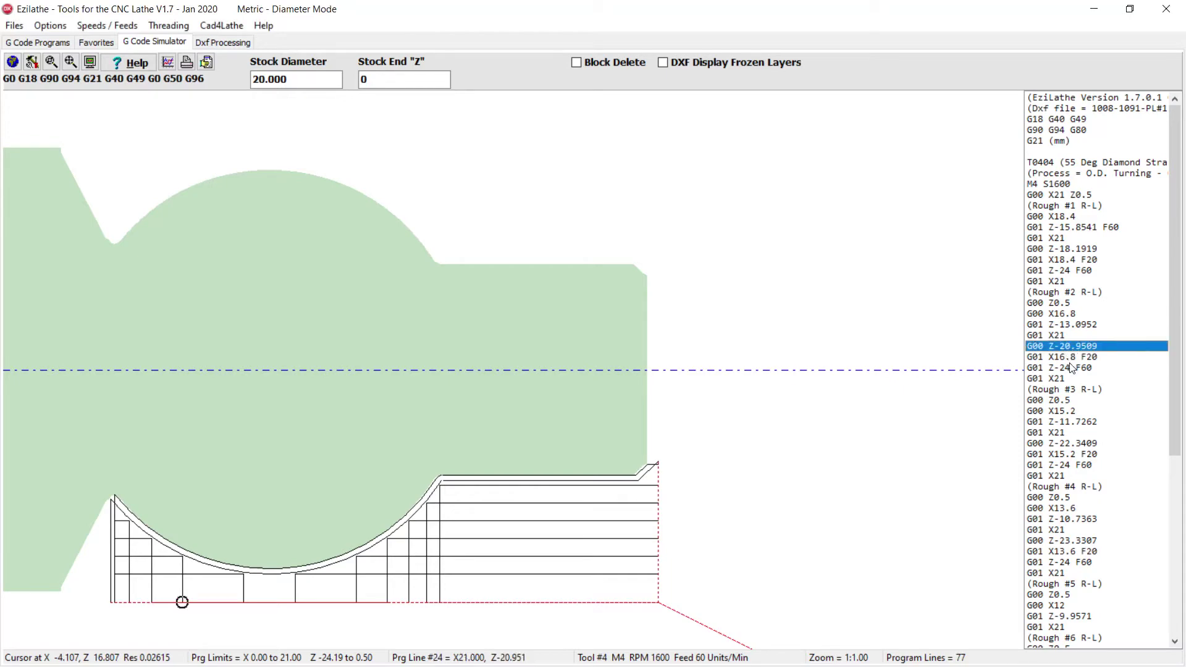
click(1073, 368)
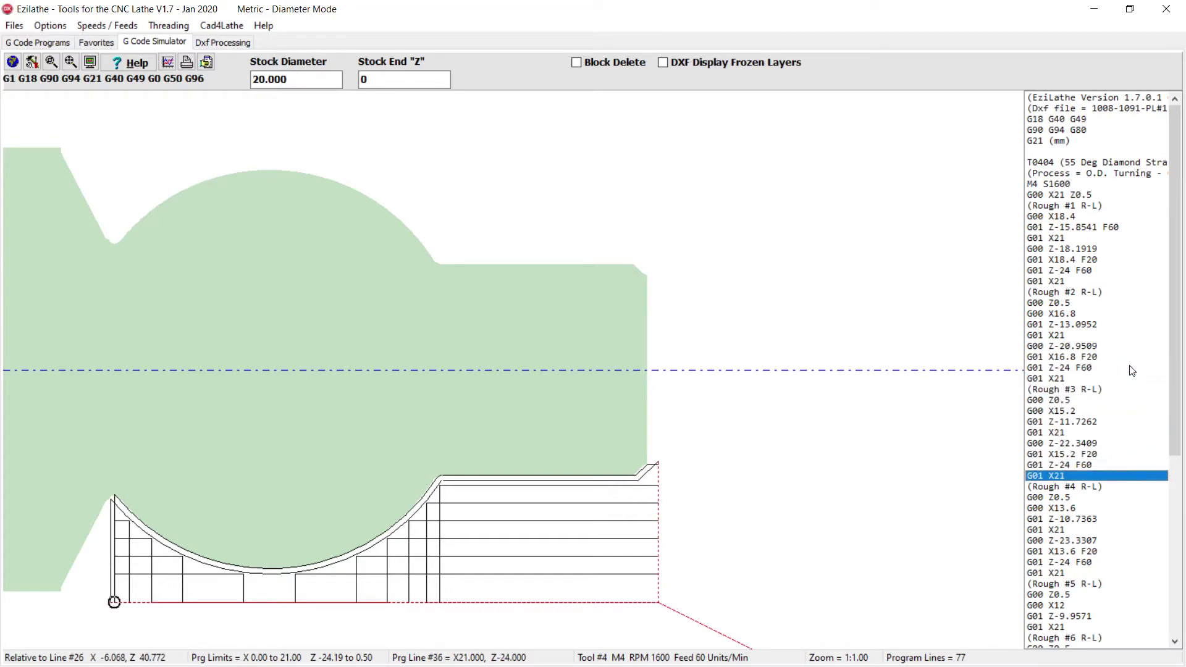
key(Up)
key(Up)
key(Up)
key(Up)
key(Up)
key(Up)
key(Up)
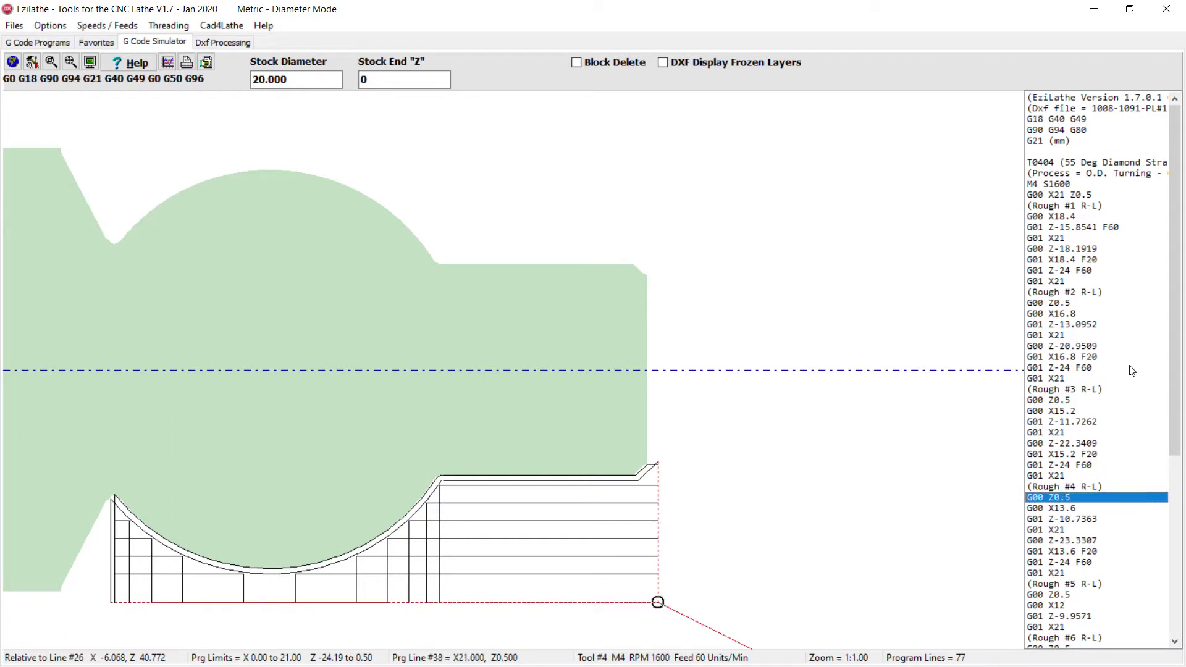
key(Up)
key(Up)
key(Up)
key(Up)
key(Up)
key(Up)
key(Up)
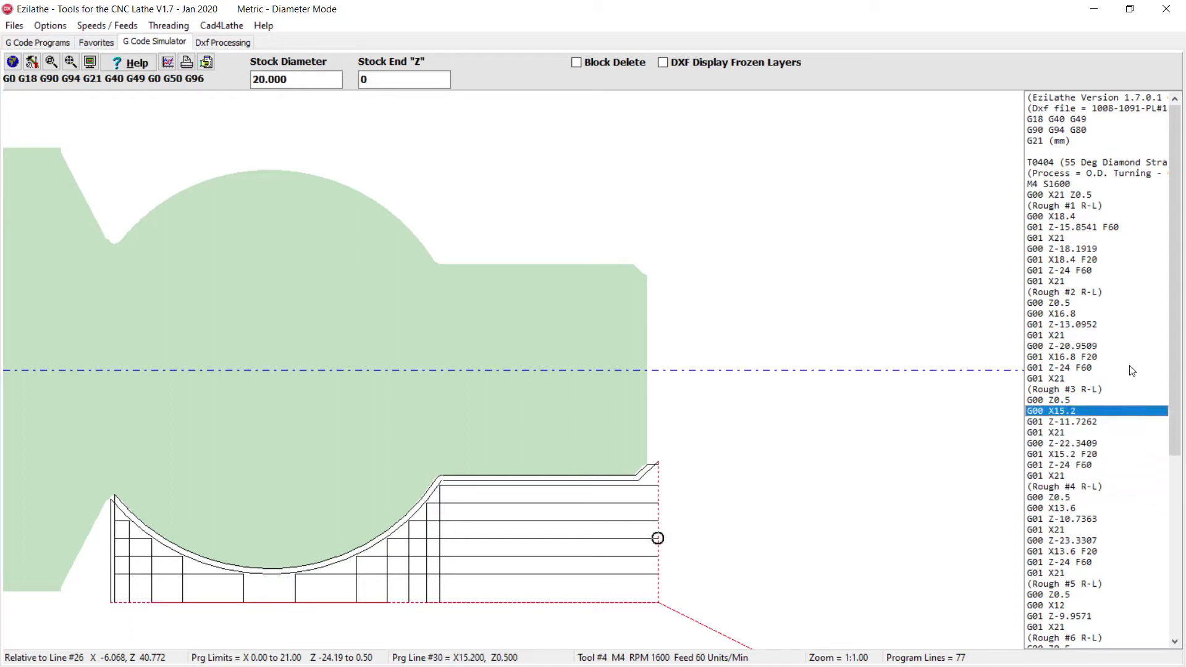
key(Up)
key(Up)
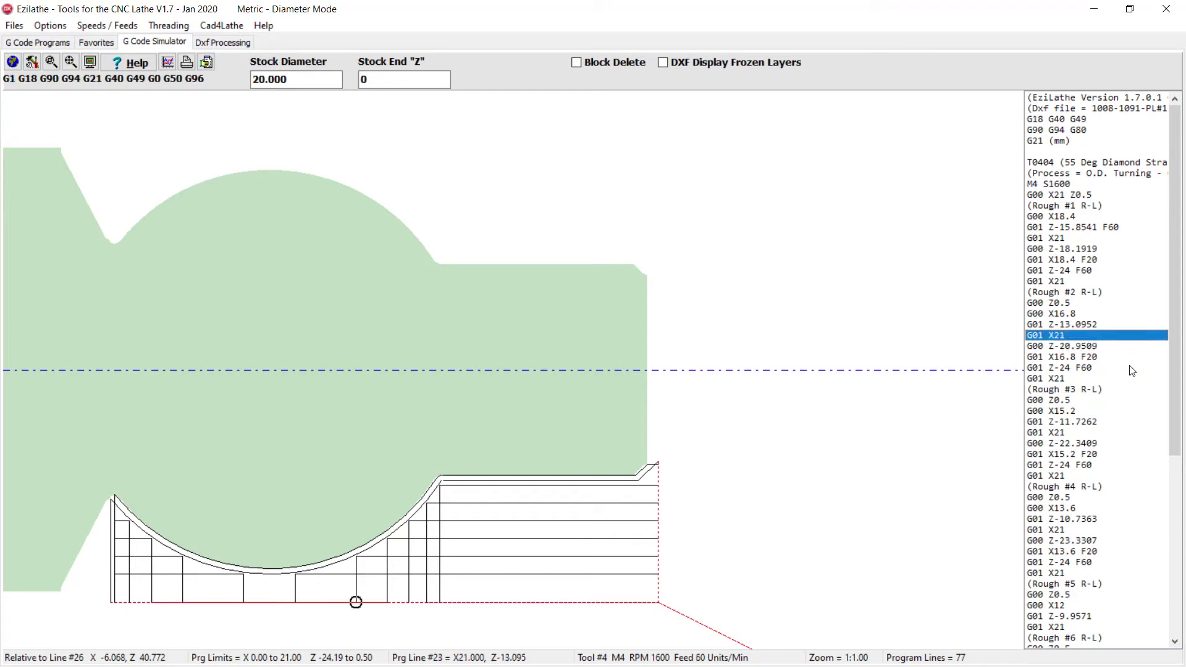
key(Down)
key(Down)
key(Down)
key(Down)
key(Down)
key(Down)
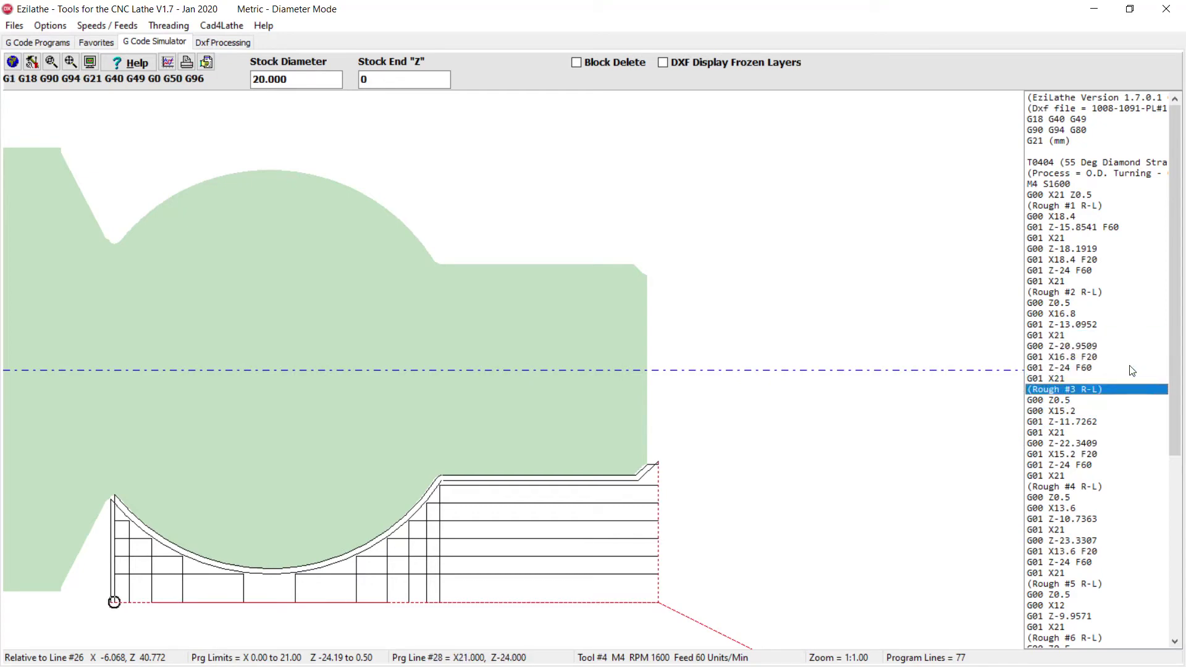
Step: Zoom the simulator onto the shoulder fillet with the DXF profile overlaid in green
click(167, 63)
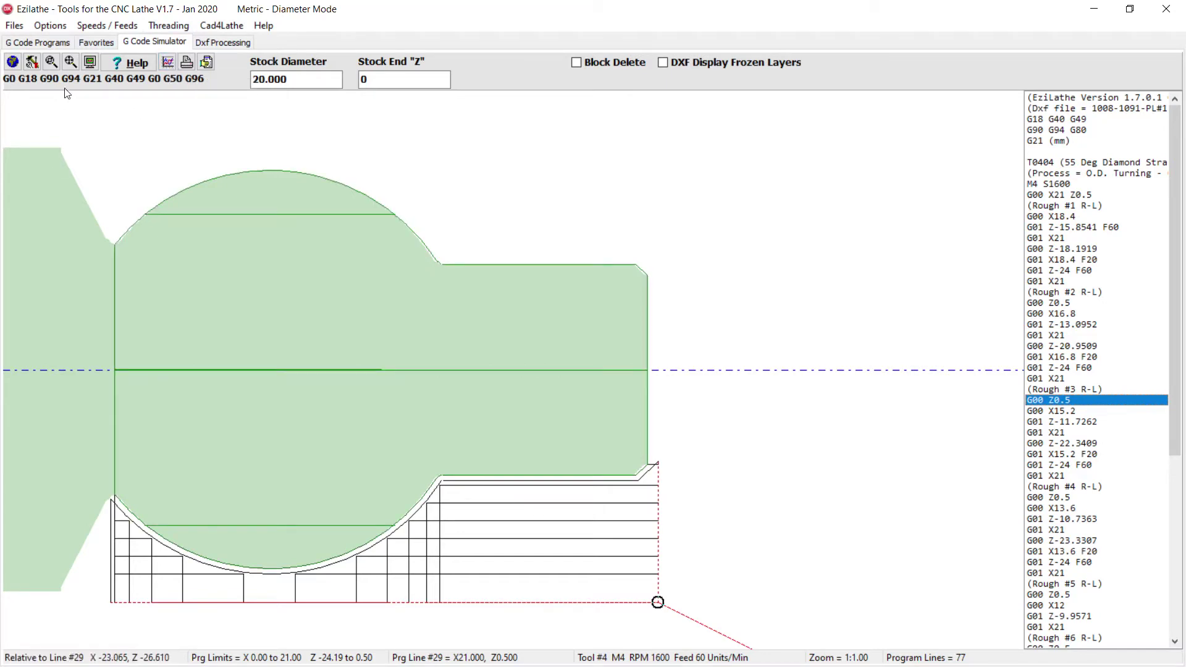
click(52, 62)
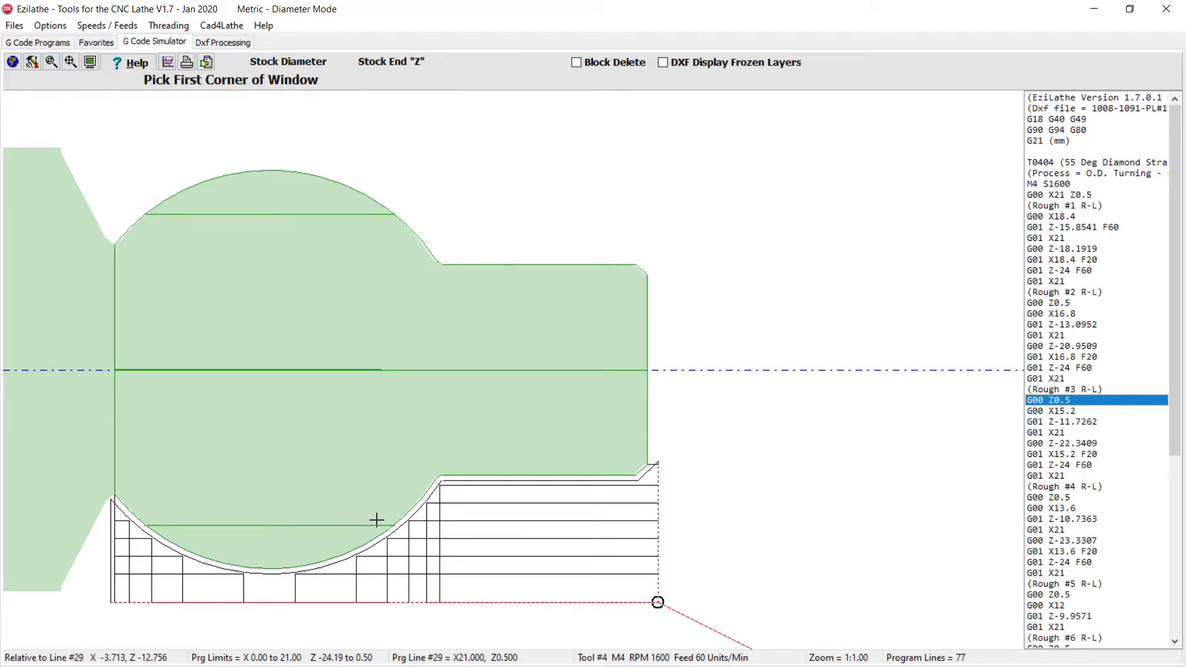
click(399, 511)
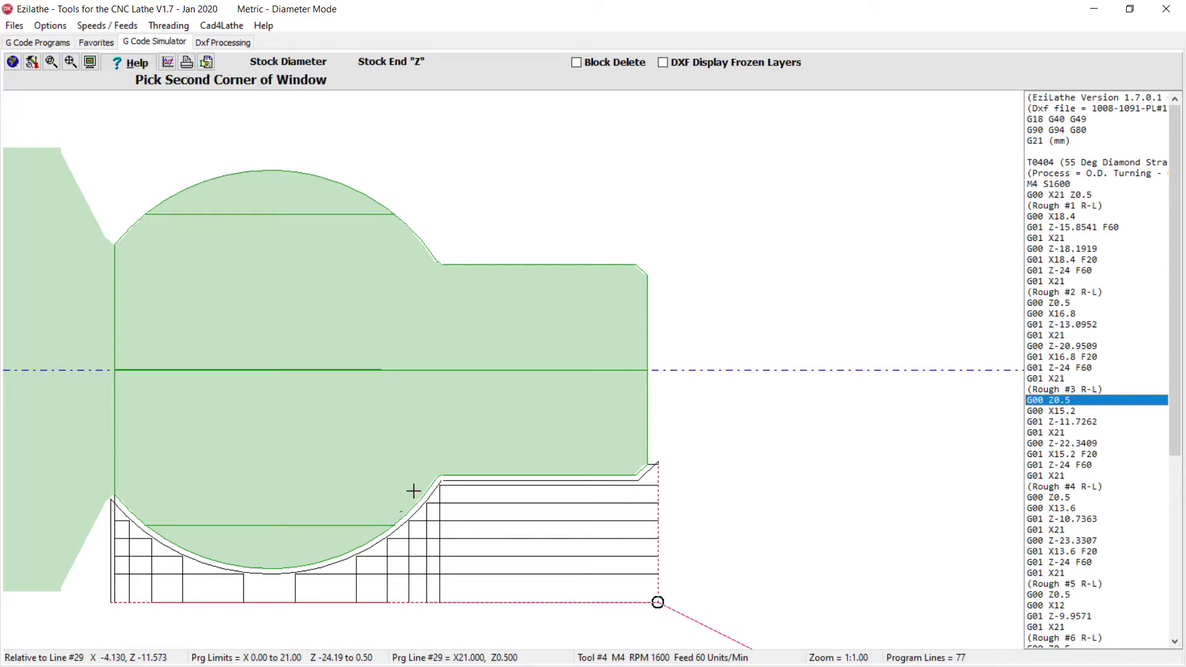
click(468, 462)
click(458, 450)
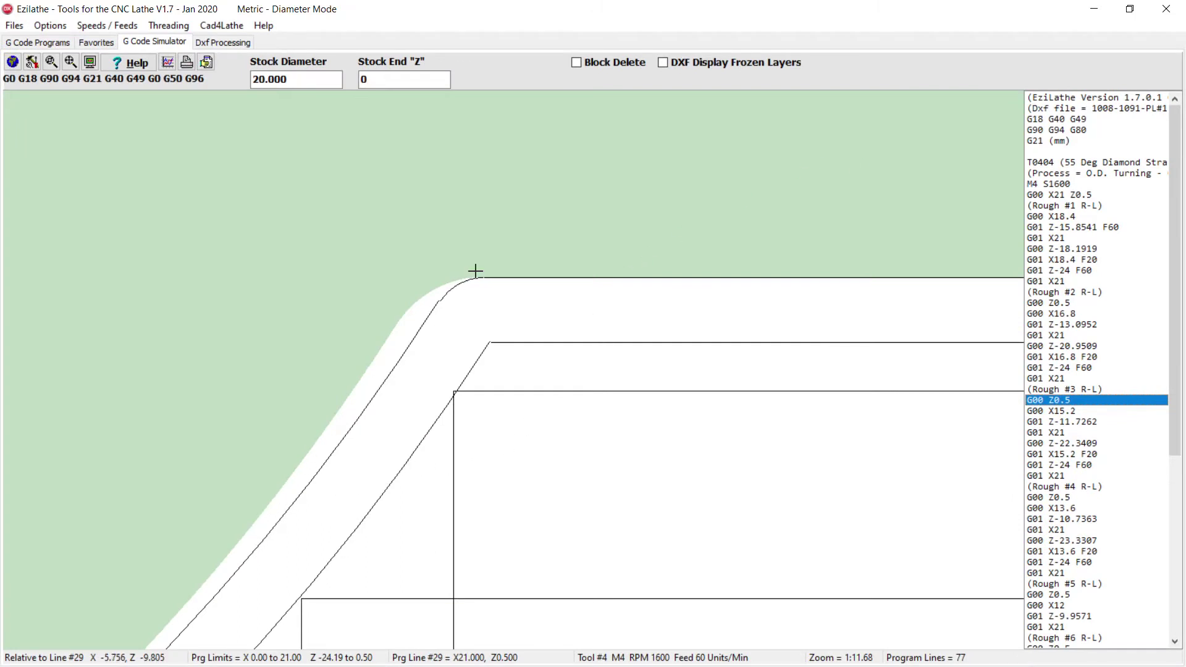
click(168, 62)
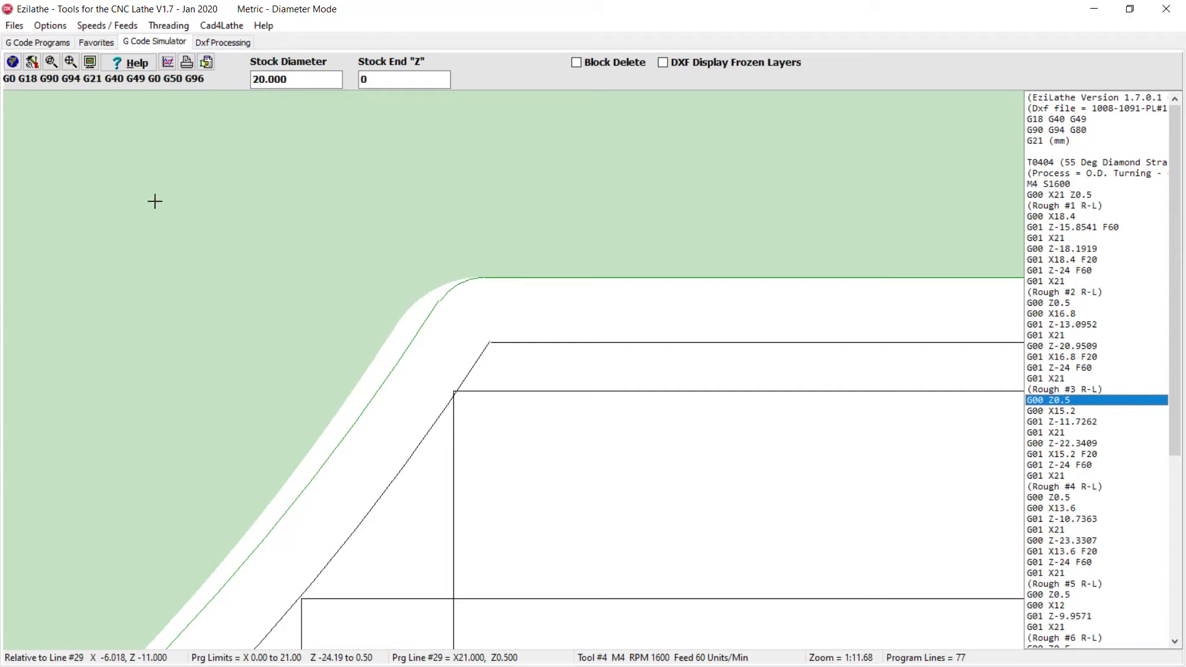
Step: Inspect tool 4, the 55 Deg Diamond Straight, in the Lathe Tool Editor and exit without saving
click(31, 62)
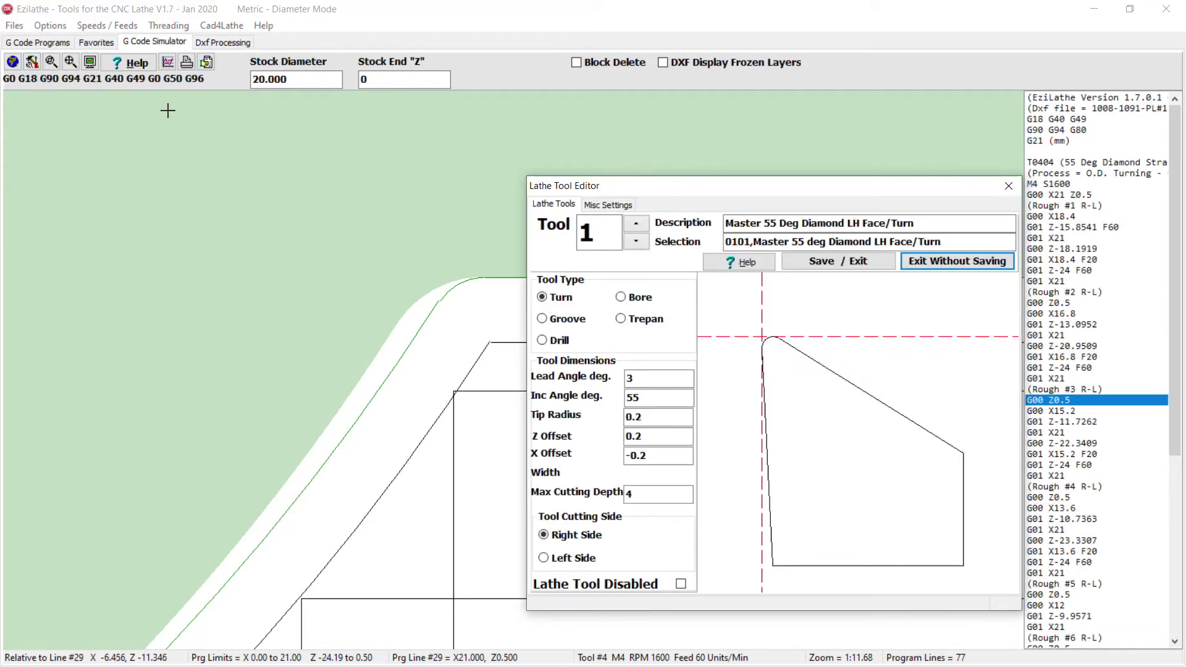
click(636, 224)
click(636, 223)
click(636, 223)
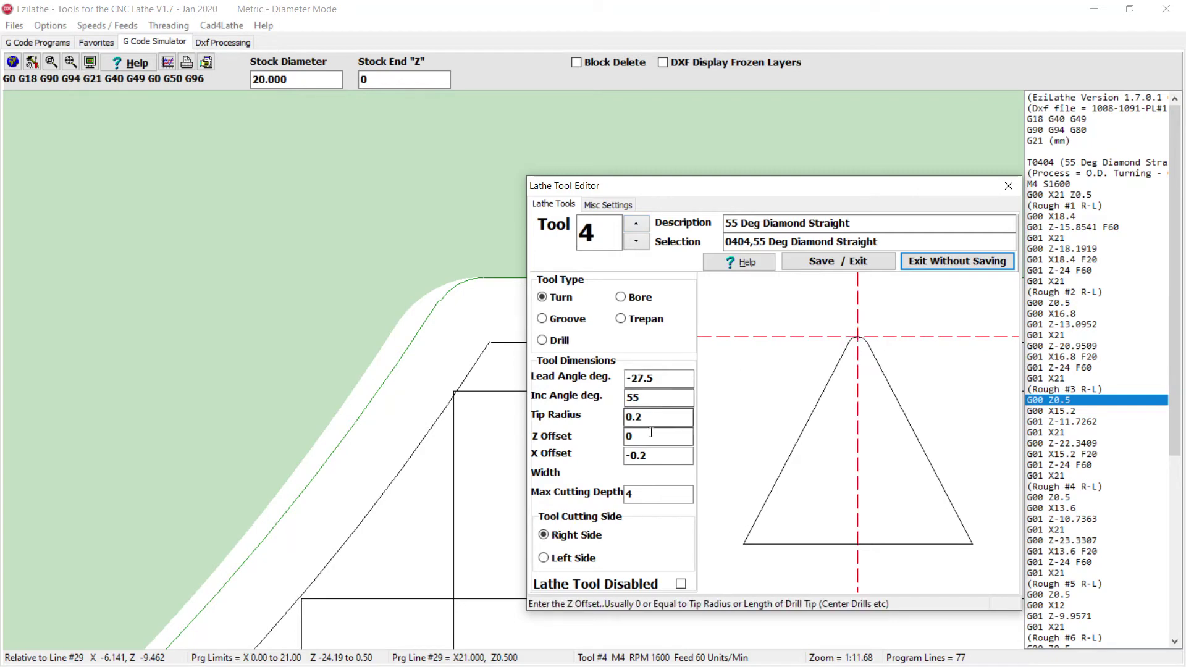
click(958, 266)
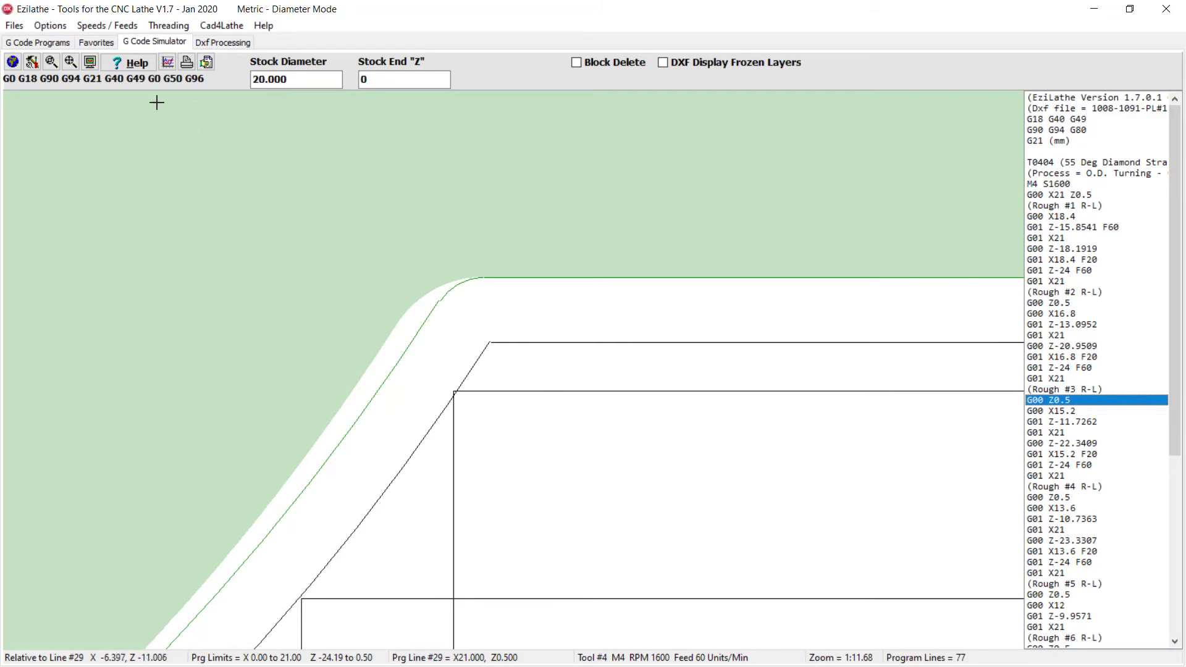
click(216, 42)
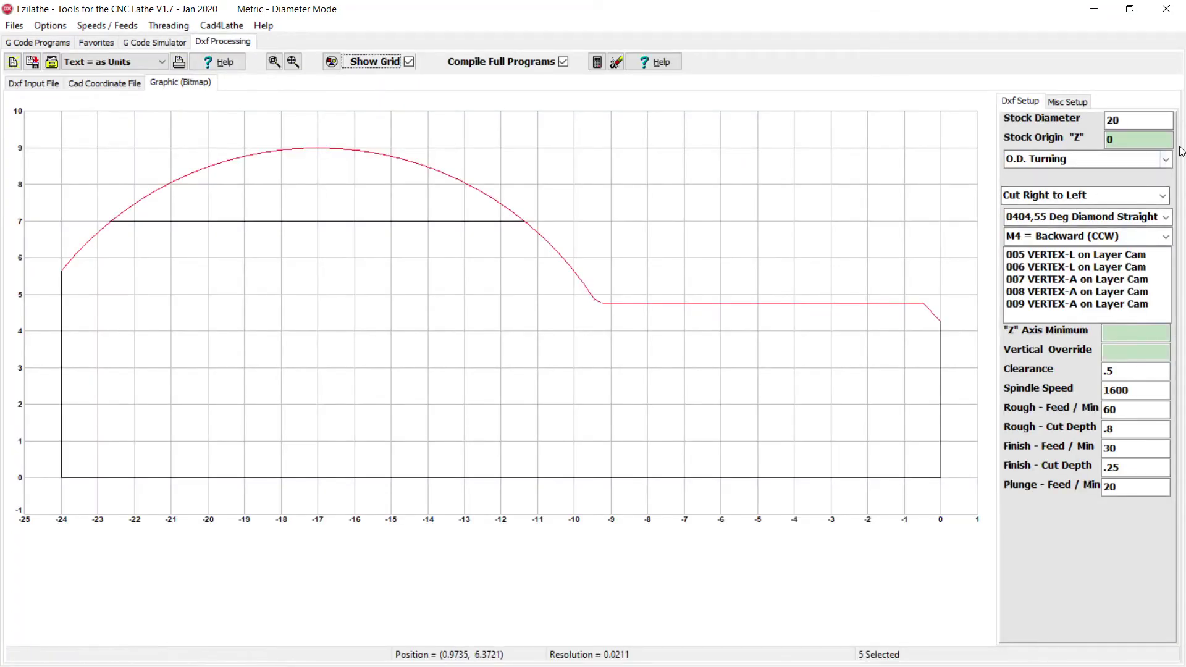
Step: Switch the cutting tool to 0000 Null Tool and recompile the G-code over the existing program
click(1165, 216)
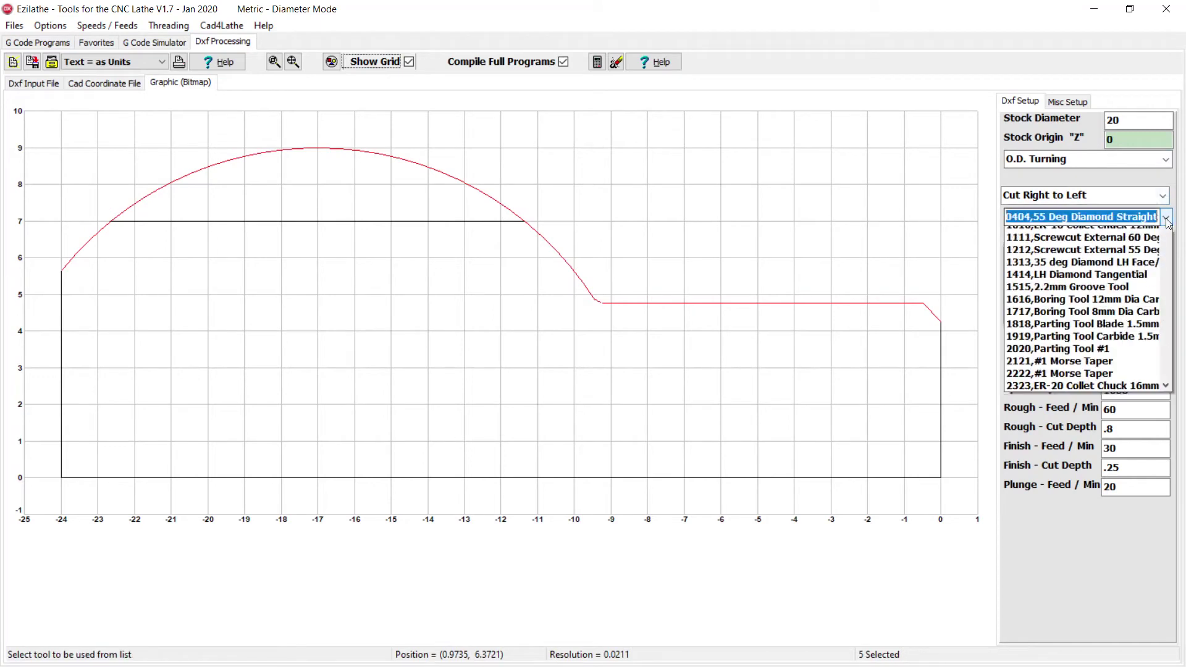
scroll(1150, 247, up, 2)
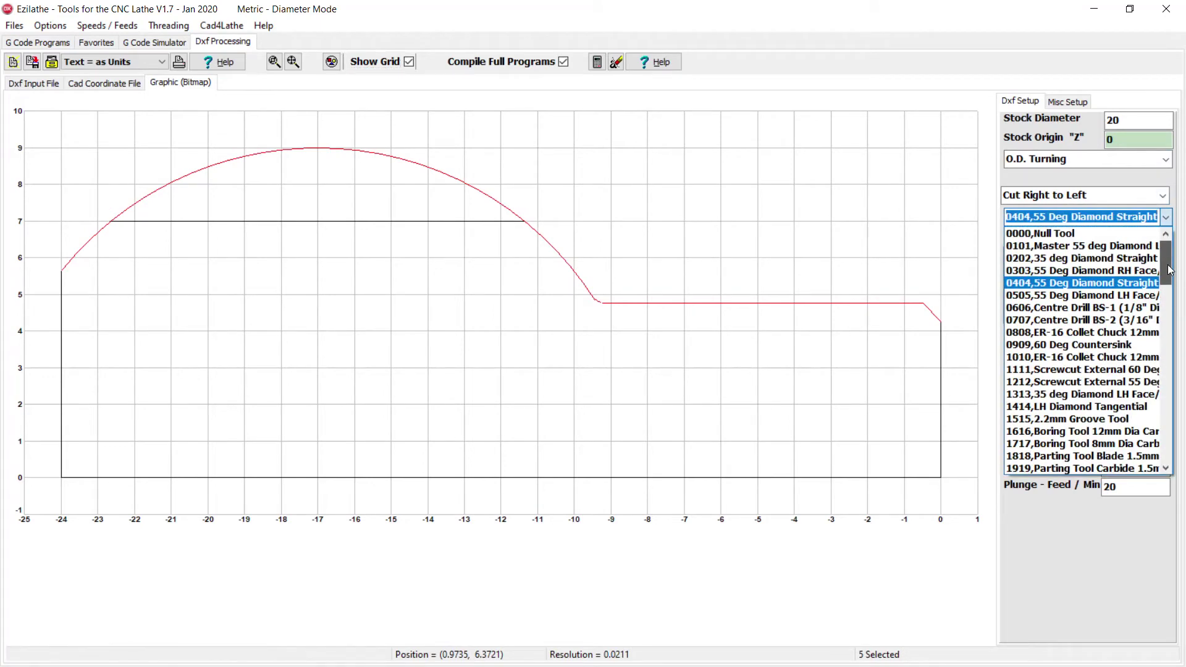
click(1043, 234)
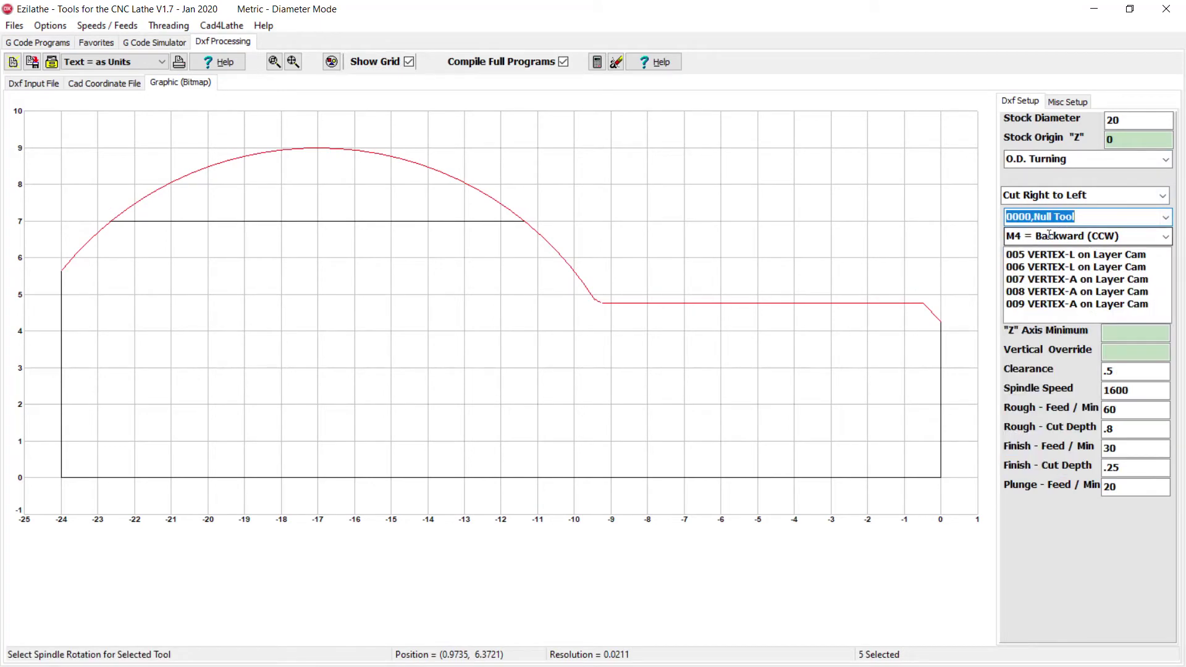
click(598, 63)
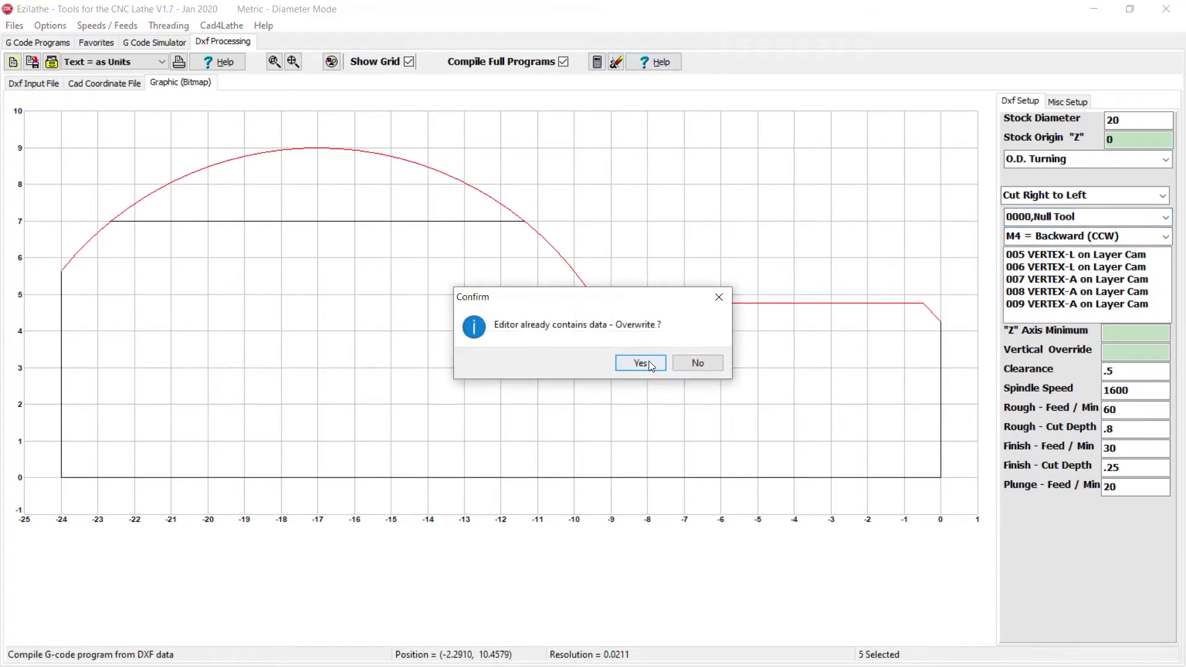
click(647, 361)
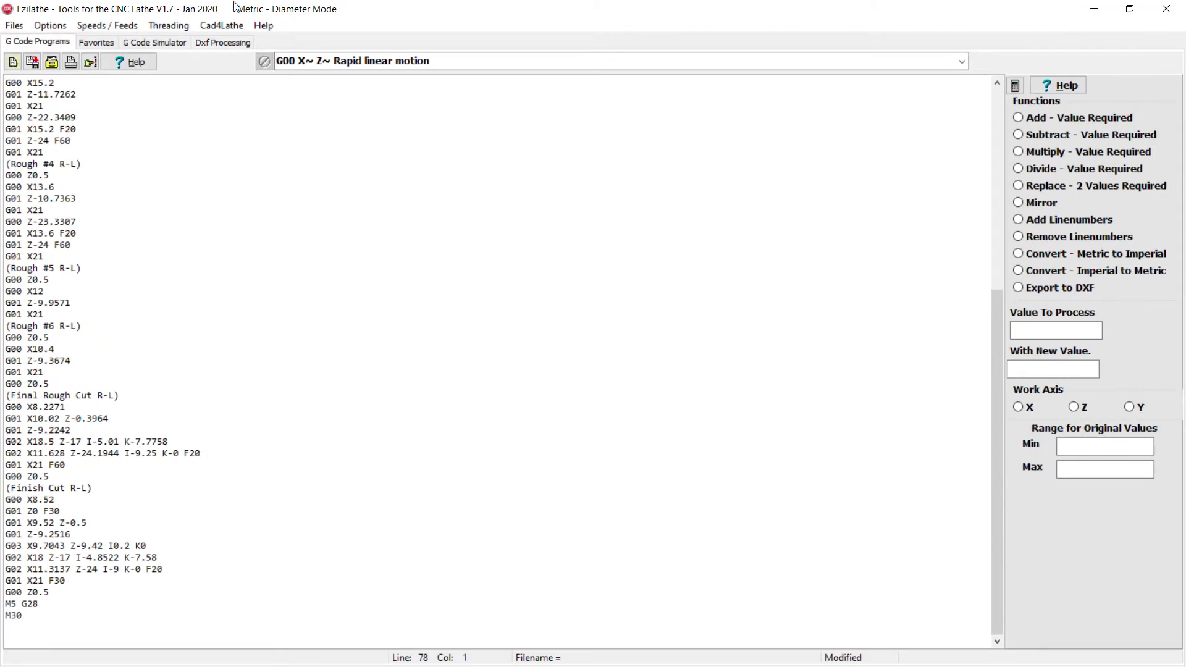
click(168, 42)
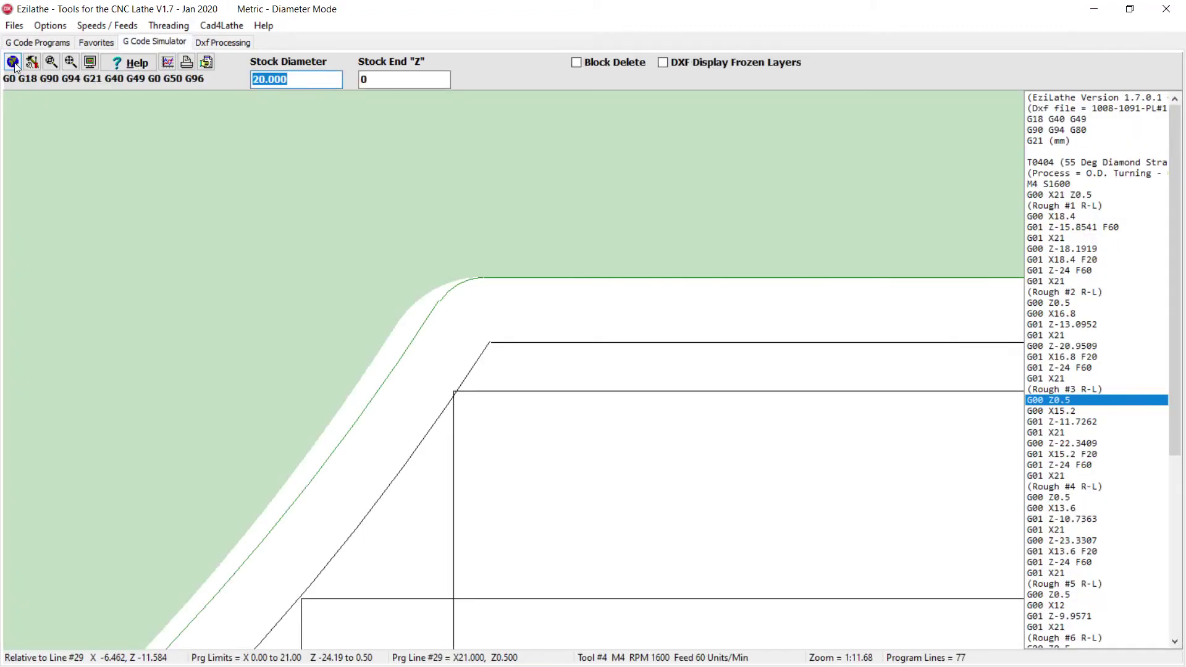
Step: Rerun the Null Tool simulation and zoom in around the shoulder to inspect it
click(12, 63)
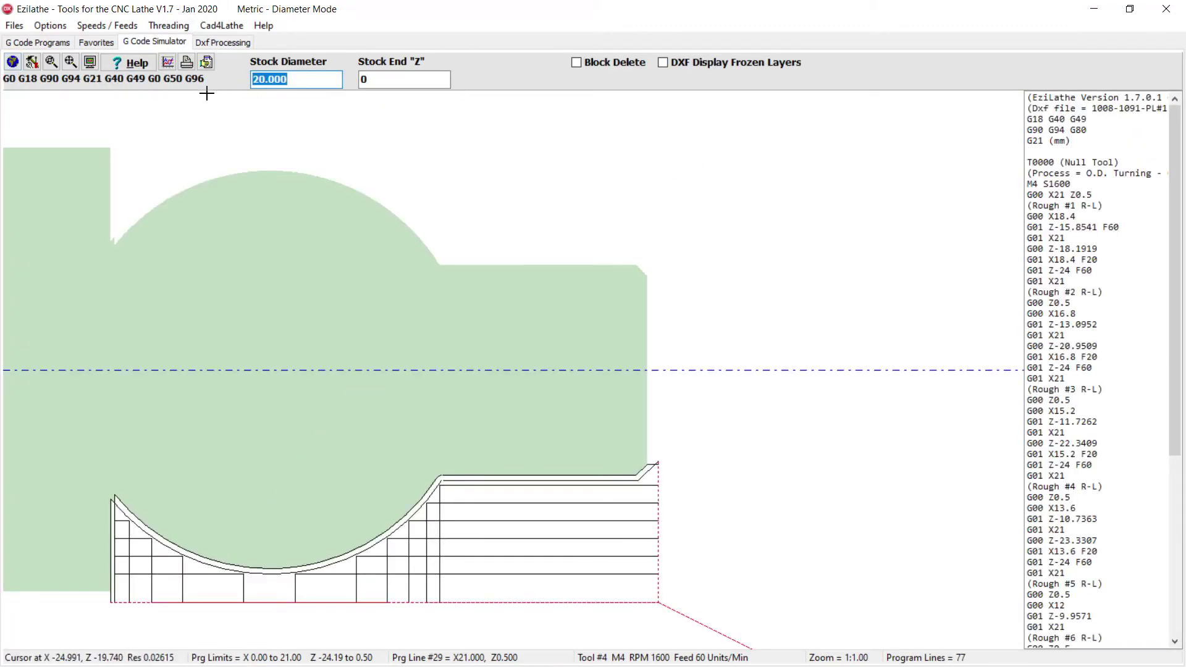
click(51, 63)
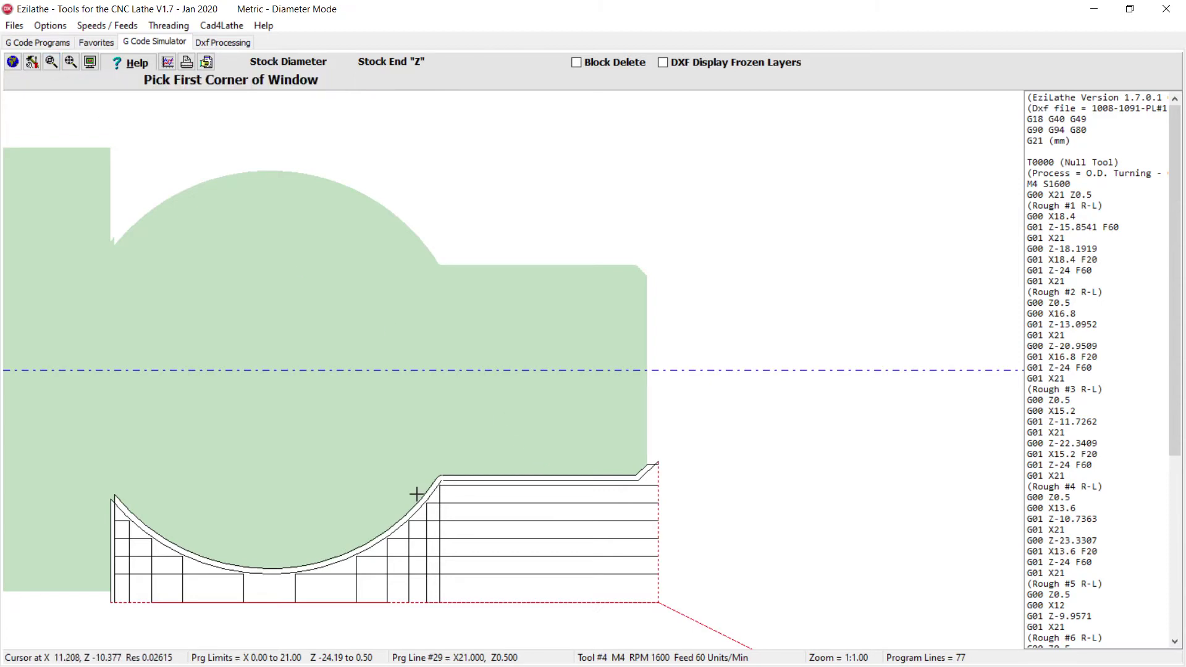
click(414, 500)
click(466, 460)
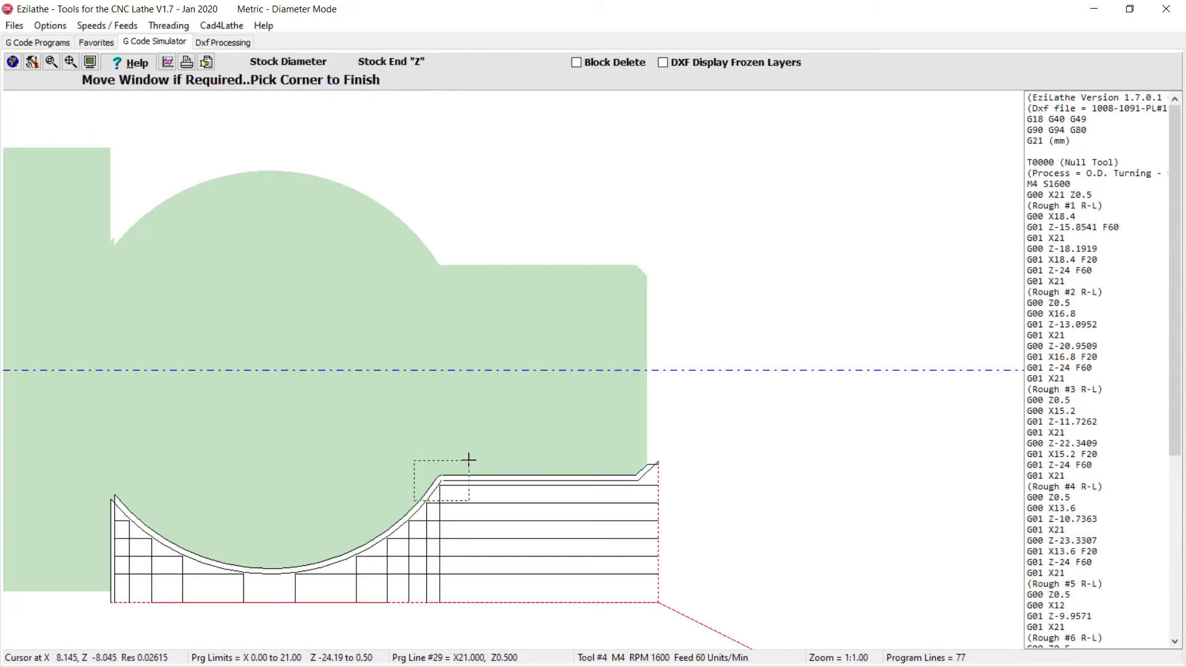
click(467, 460)
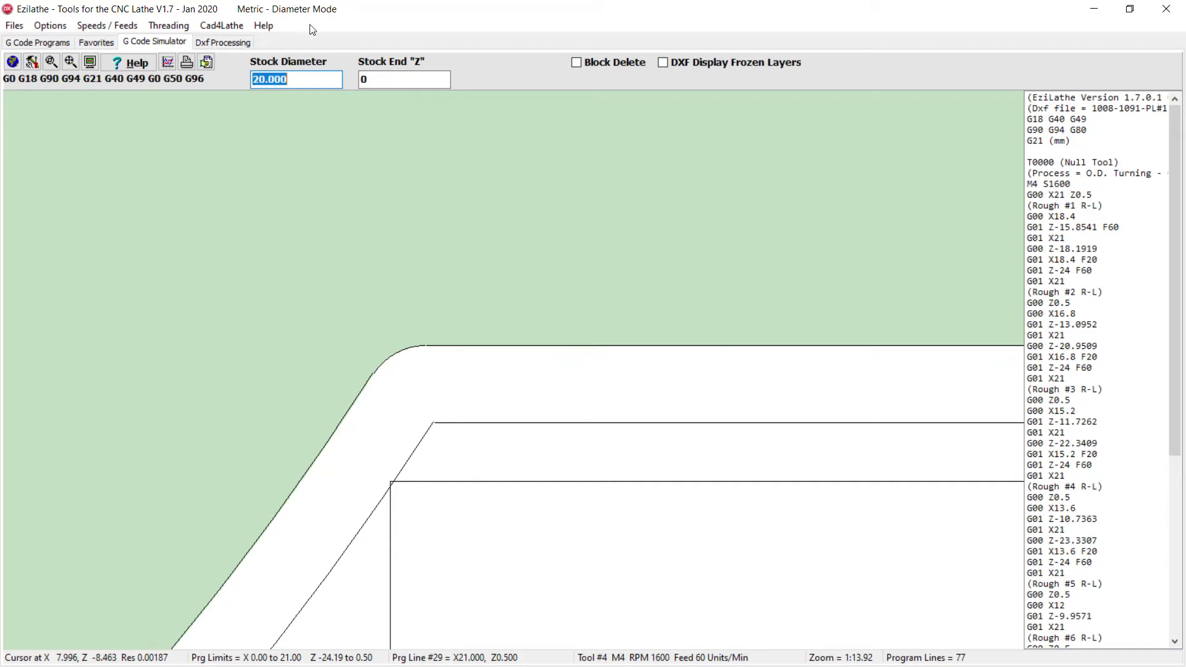
click(224, 42)
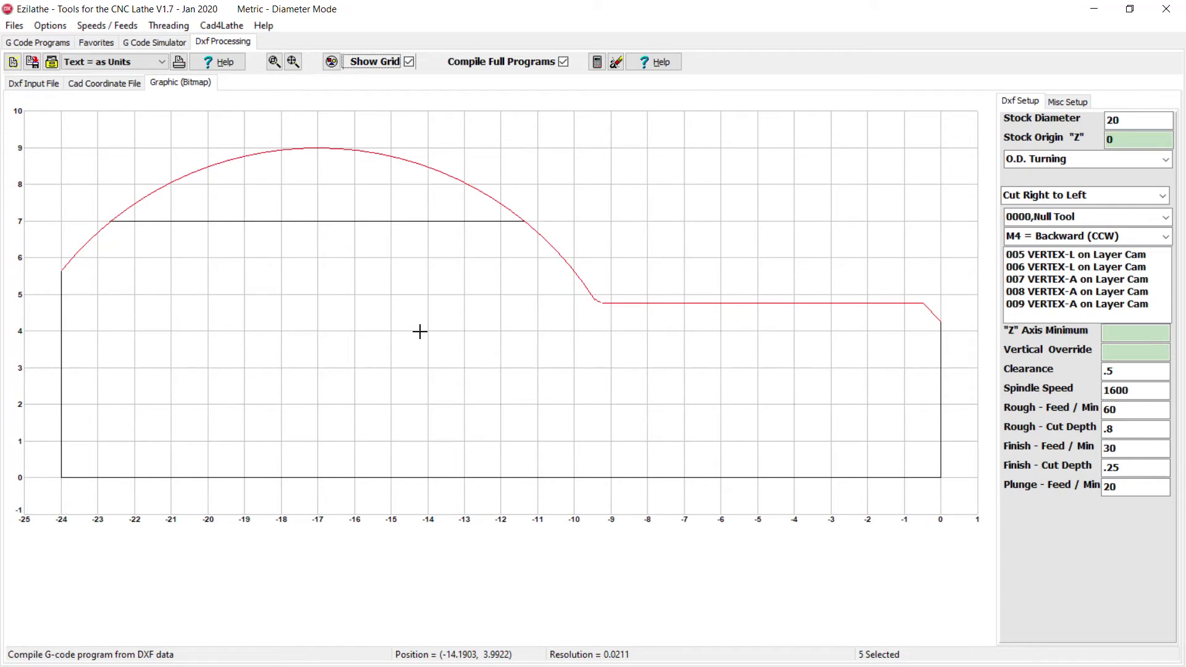
Step: Select Polyline #1 on layer Cam, replacing the picks with its six segments 004–009
click(332, 62)
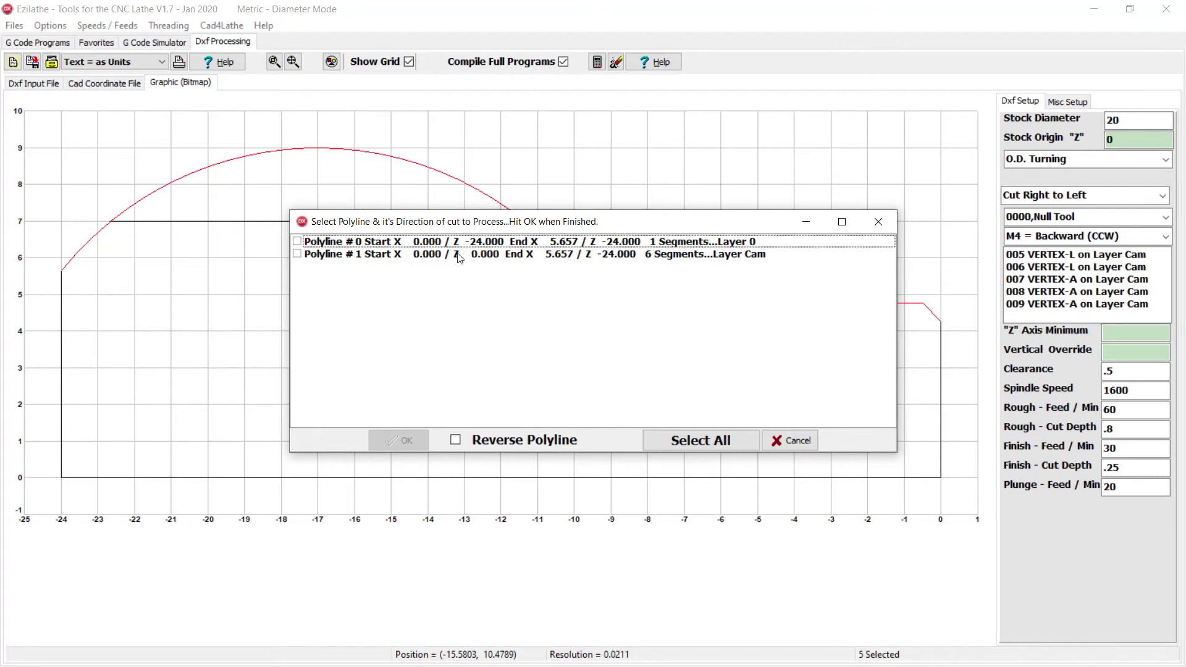
click(437, 255)
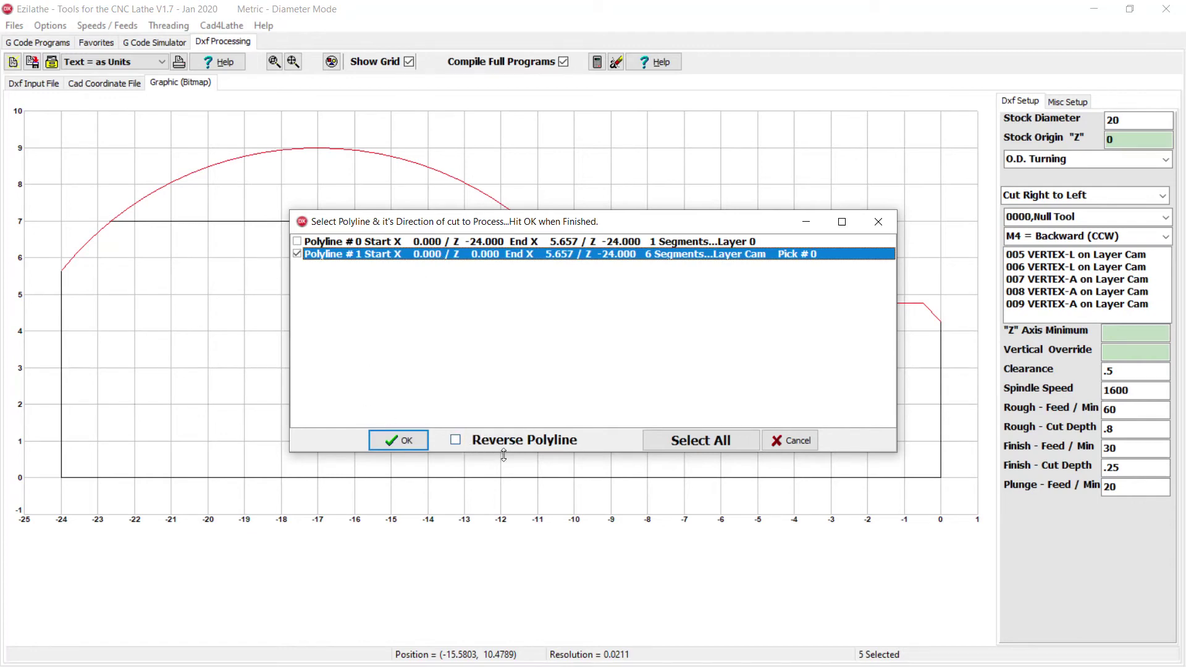
click(404, 441)
click(640, 363)
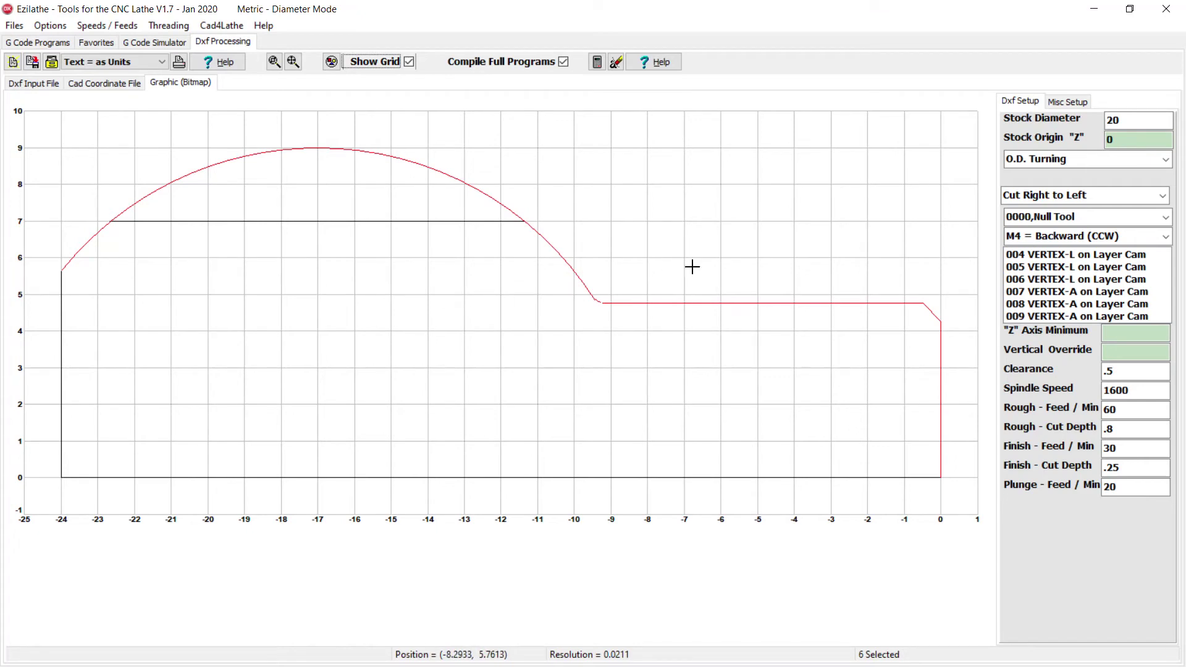
Step: Drop the X=0 end line and right arc half, recompile, and simulate the new program
click(941, 368)
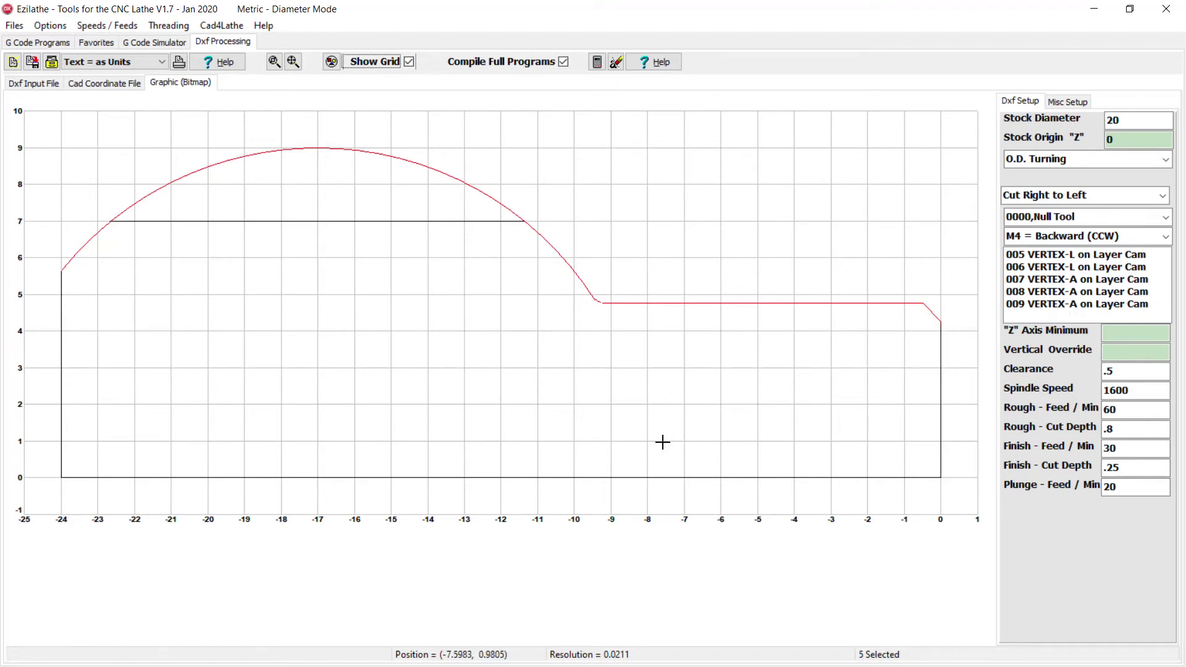
click(484, 193)
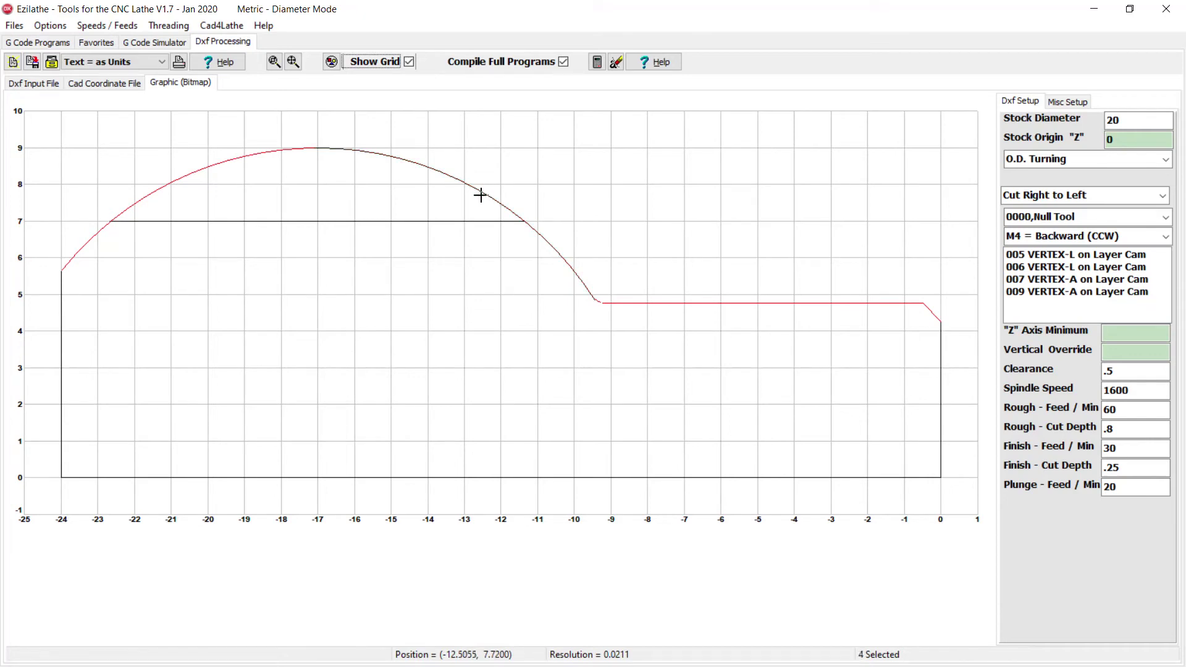
click(597, 62)
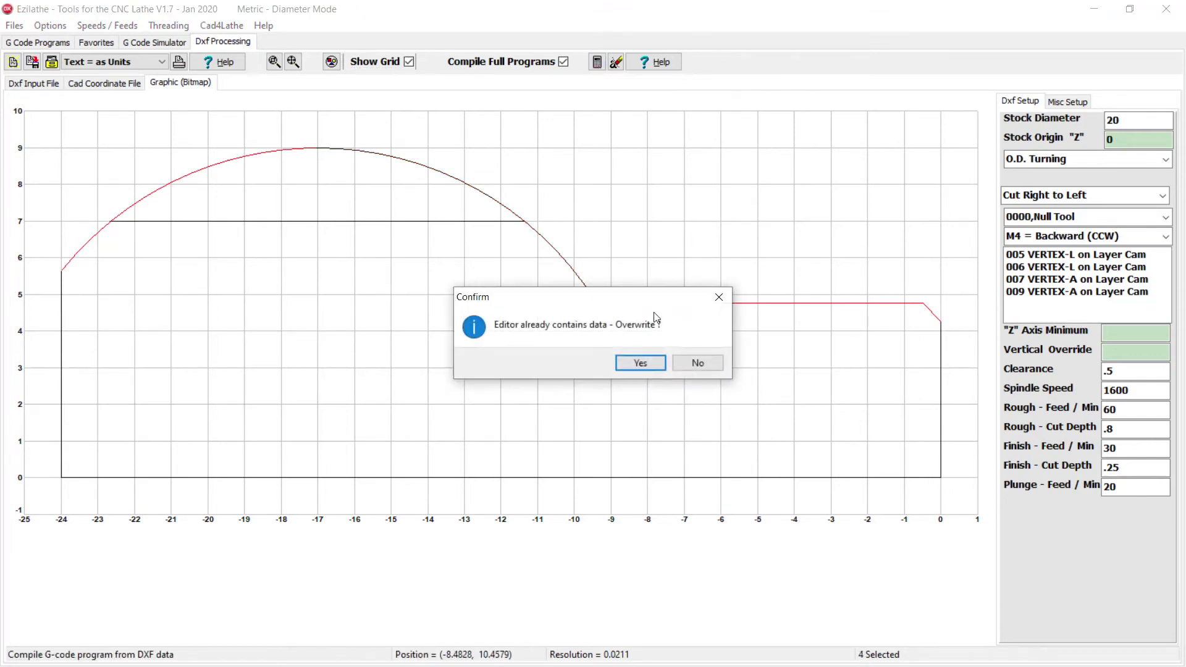
click(641, 364)
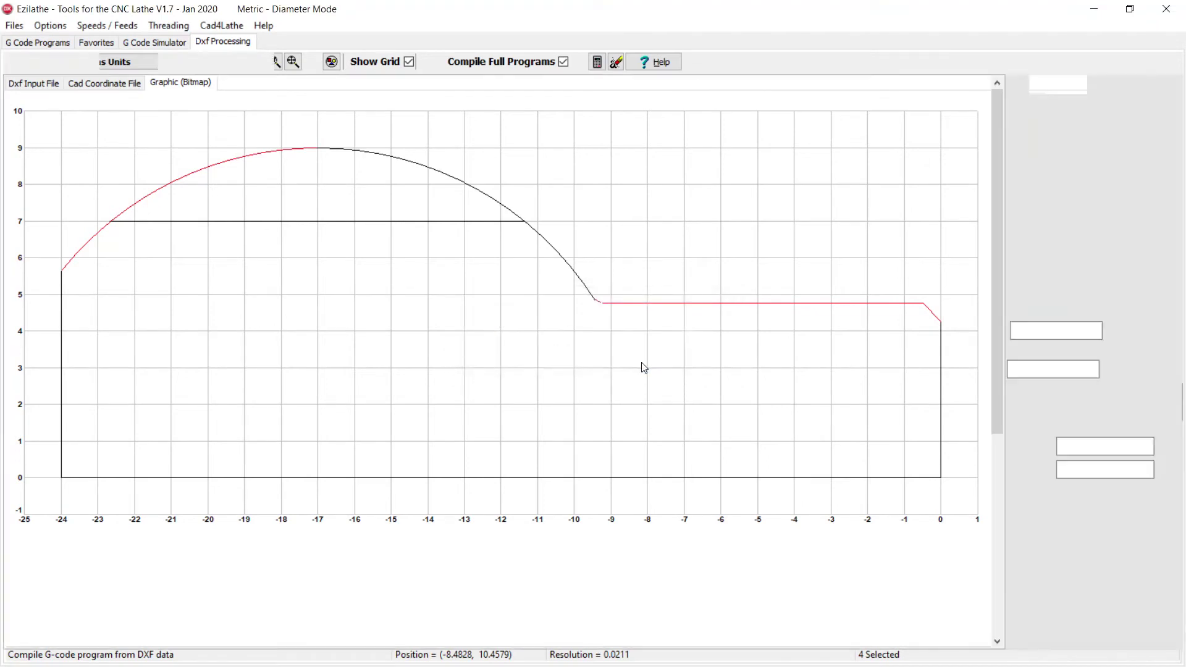
click(156, 43)
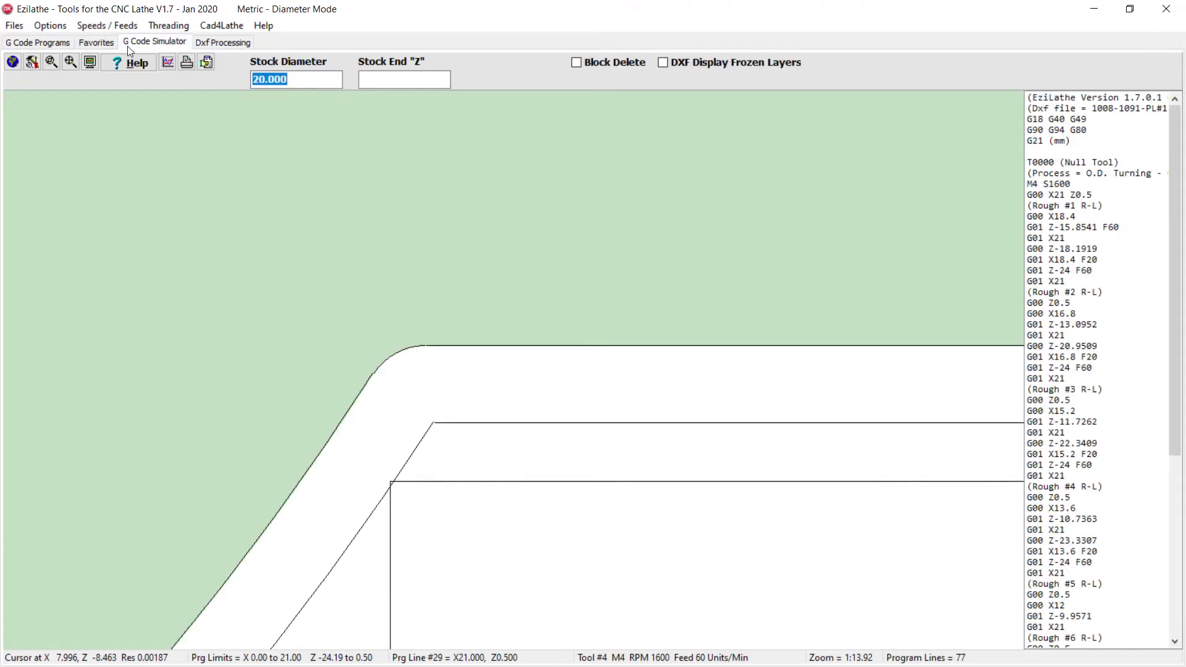
click(13, 62)
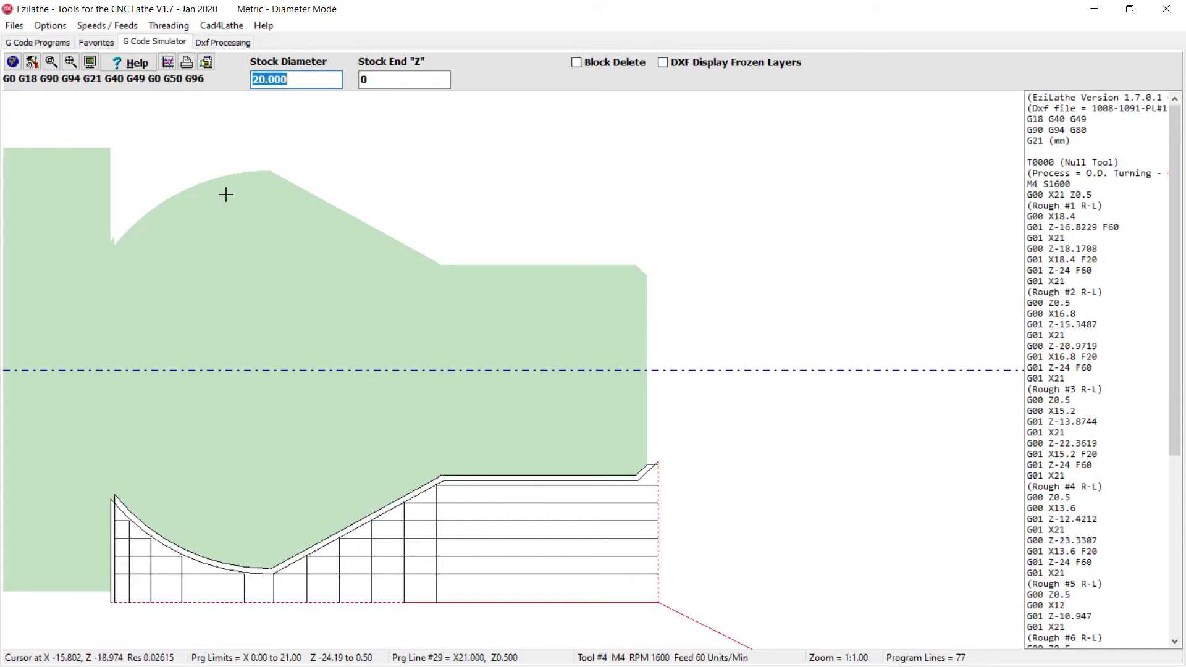
Step: Compare the simulated cut against the overlaid part profile, then return to DXF Processing
click(167, 62)
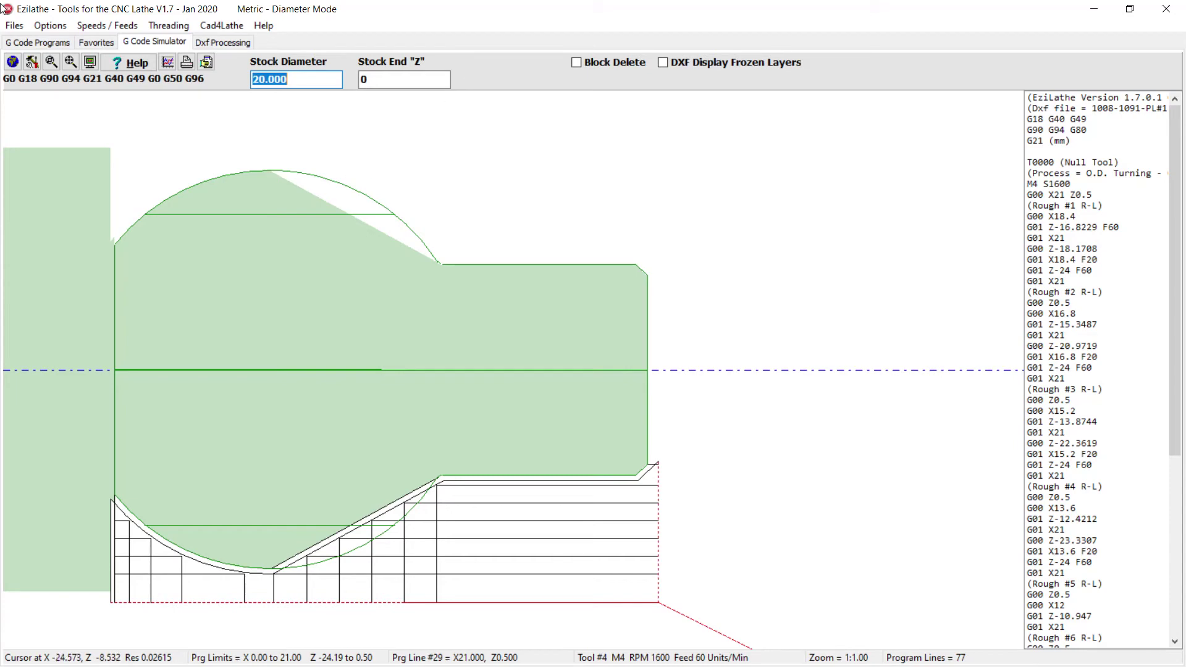
click(227, 43)
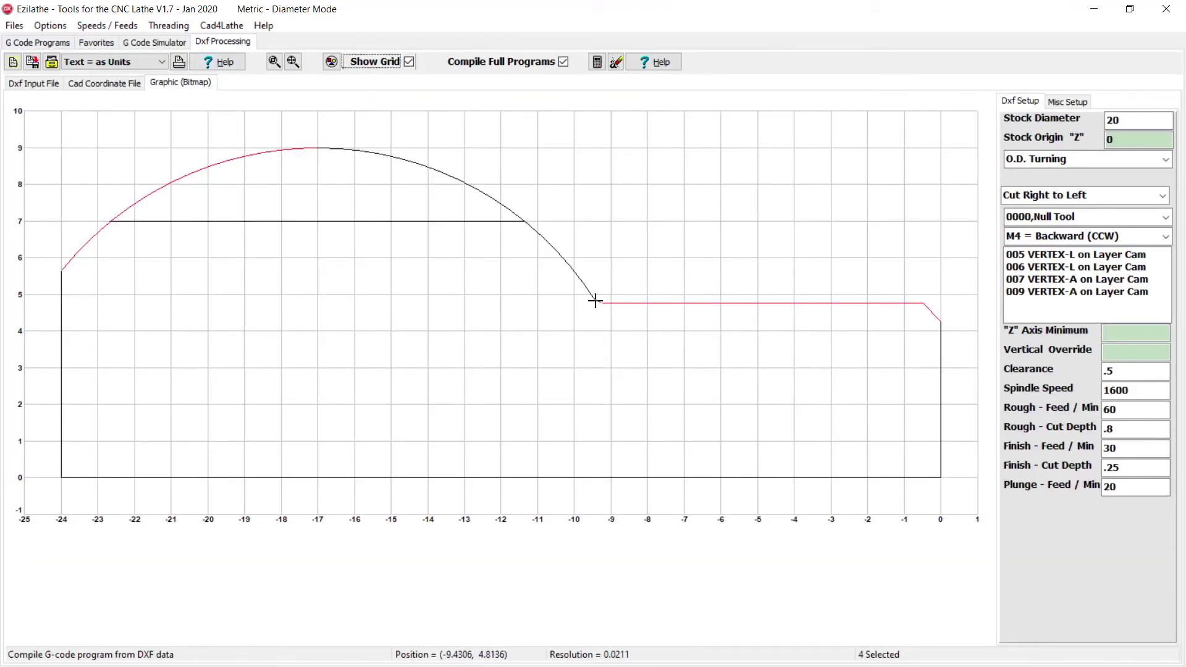
Step: Set cutting to Follow Polyline and select Polyline #1 minus the Z=0 end face
click(1163, 196)
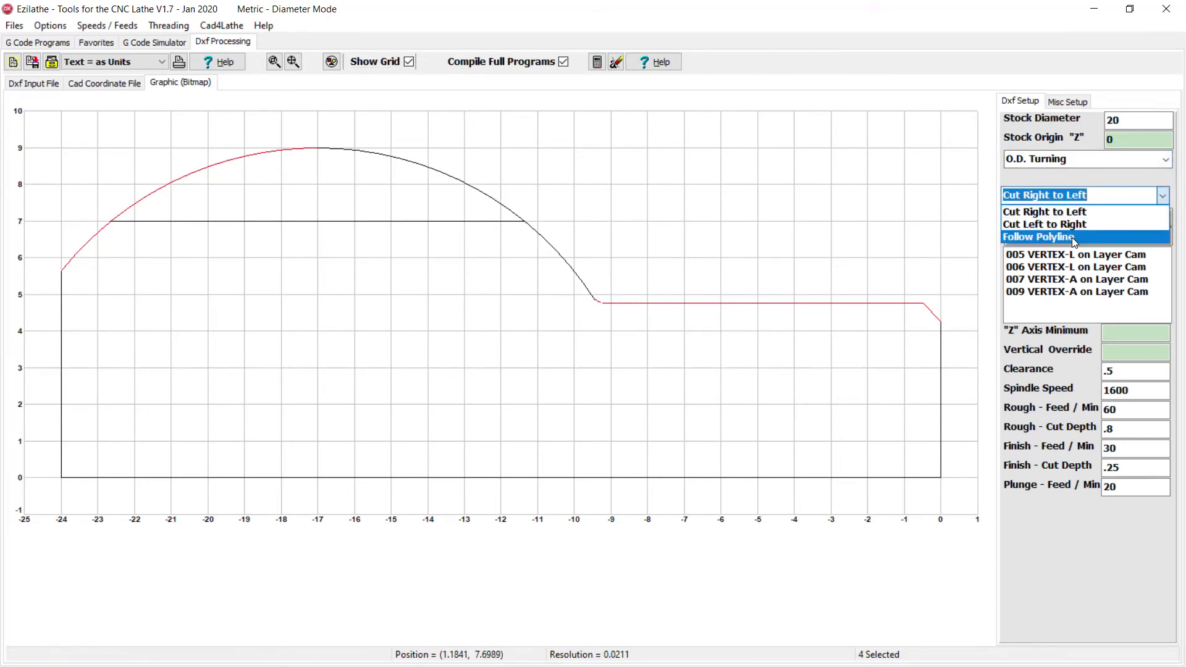
click(1072, 237)
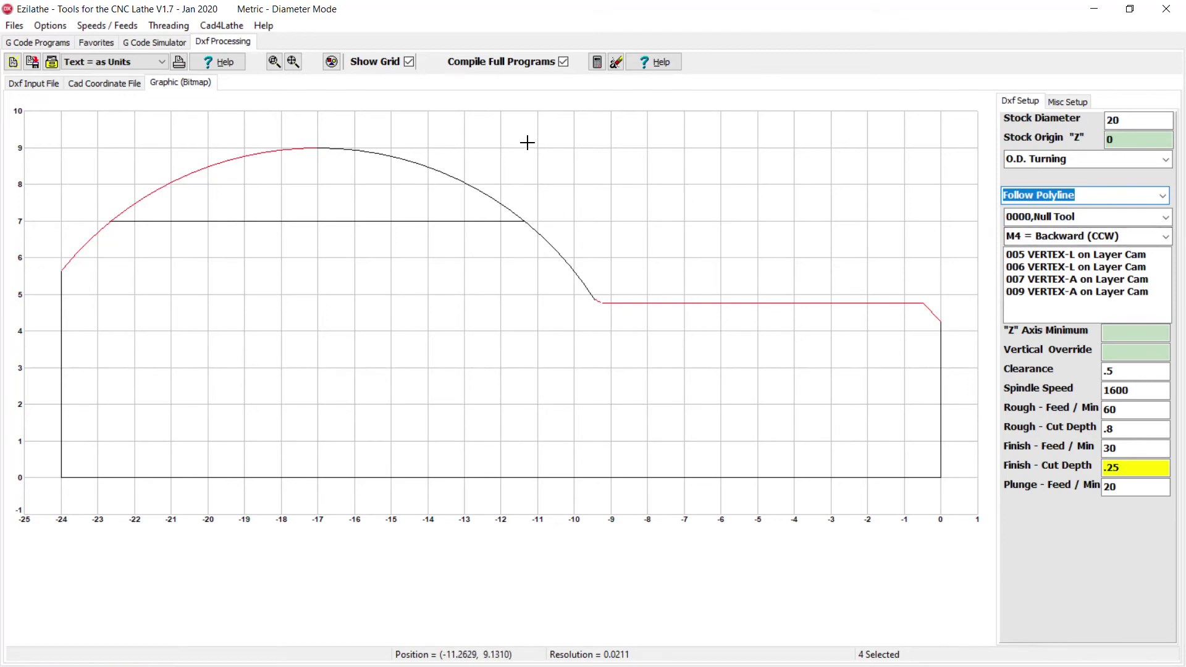
click(332, 62)
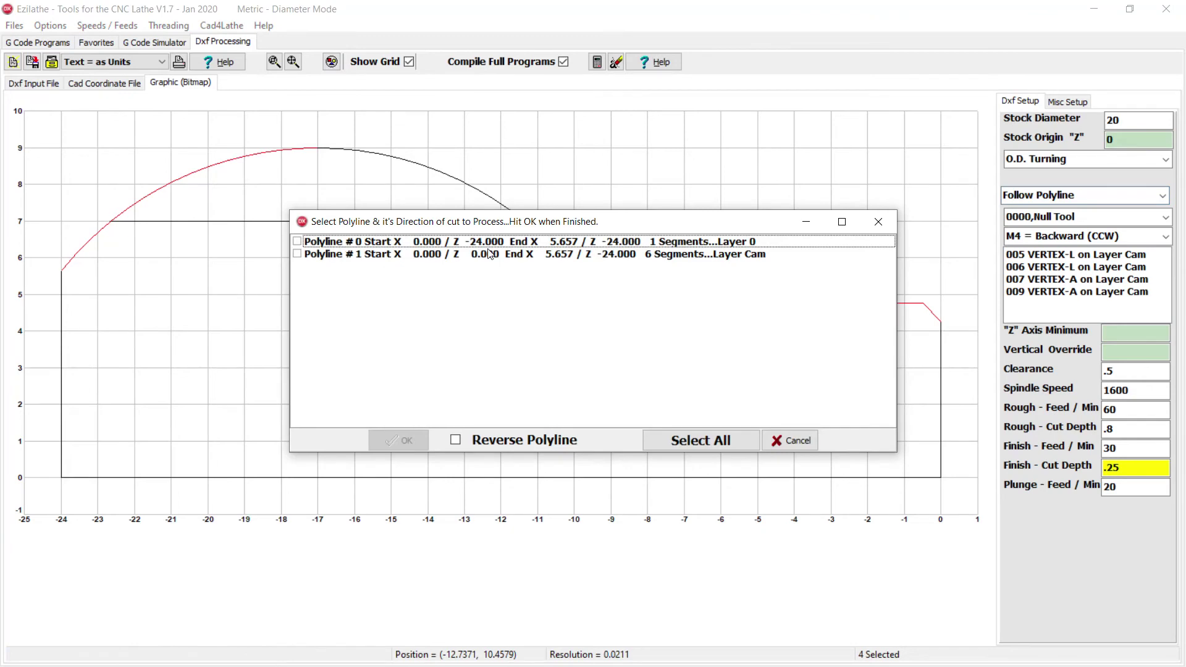
click(523, 255)
click(400, 440)
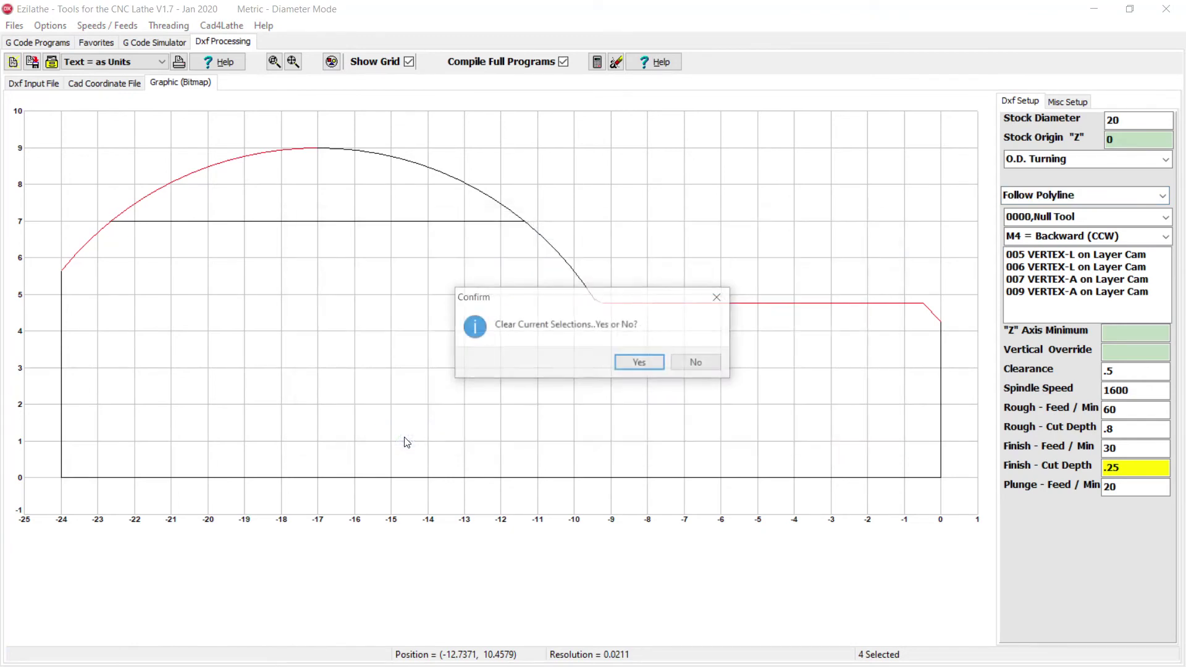
click(640, 363)
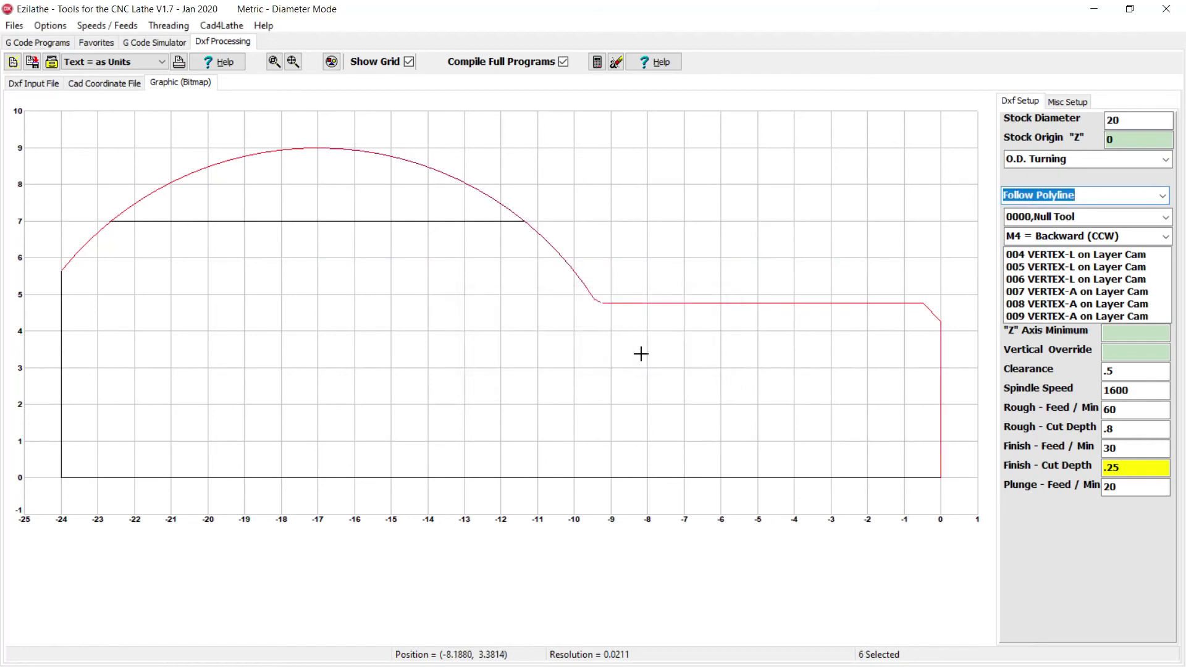
click(942, 361)
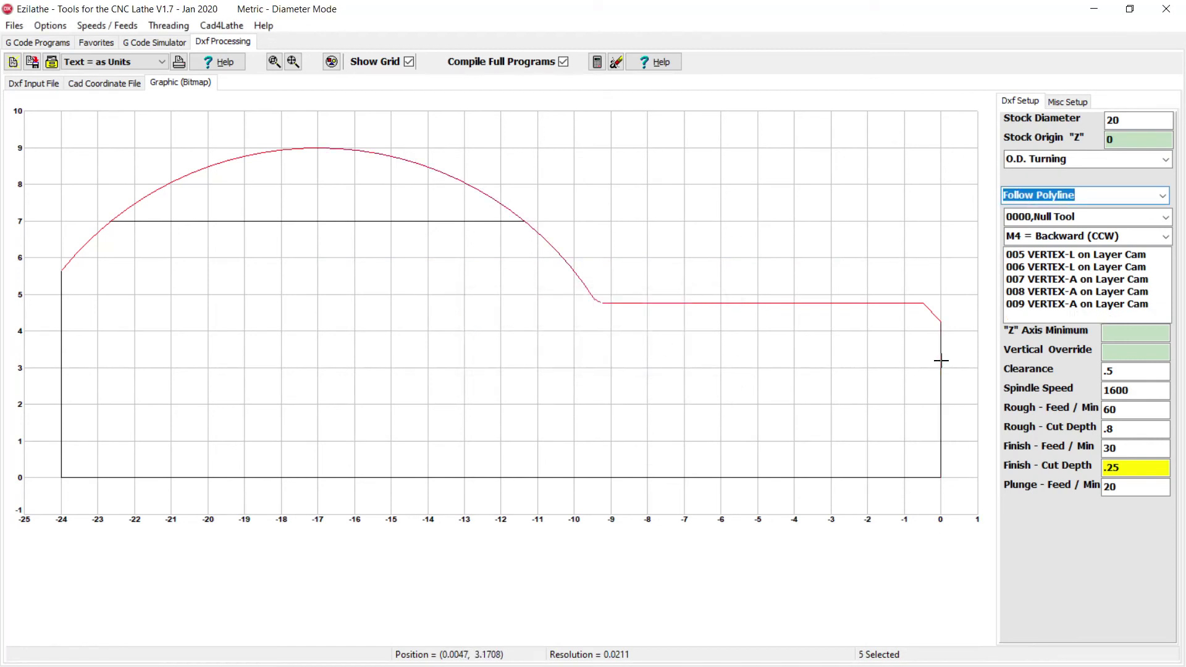
Step: Recompile and overwrite the Follow Polyline program, simulate its arc-contour passes on 20 mm stock, then return to the DXF view
click(596, 62)
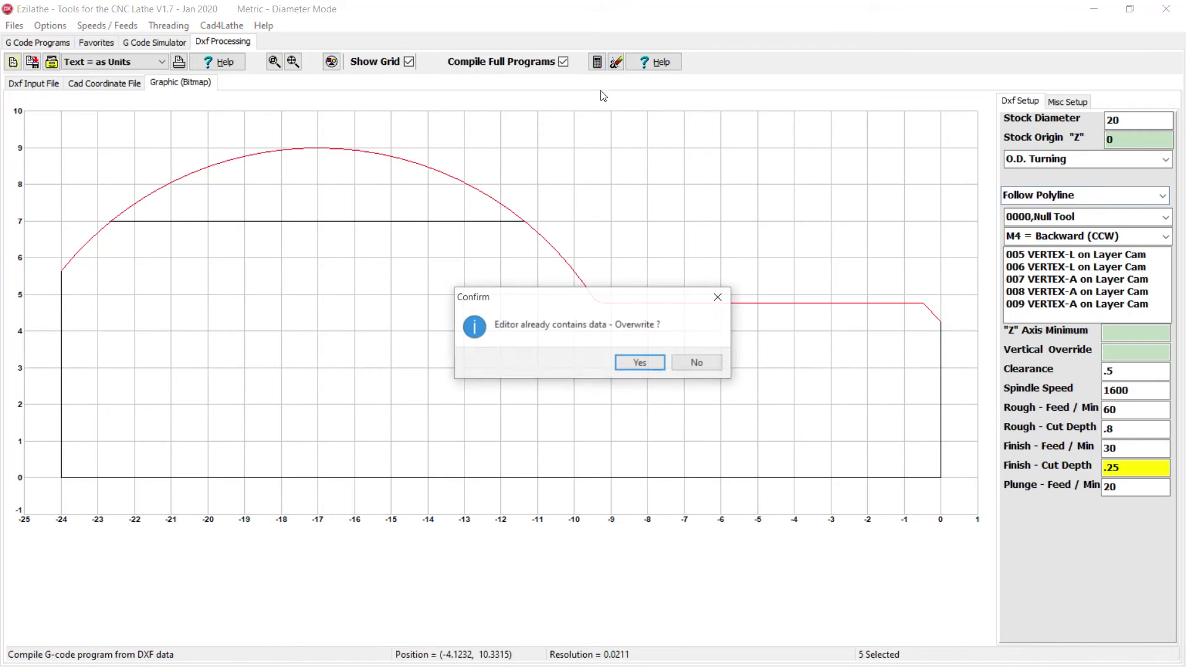
click(641, 364)
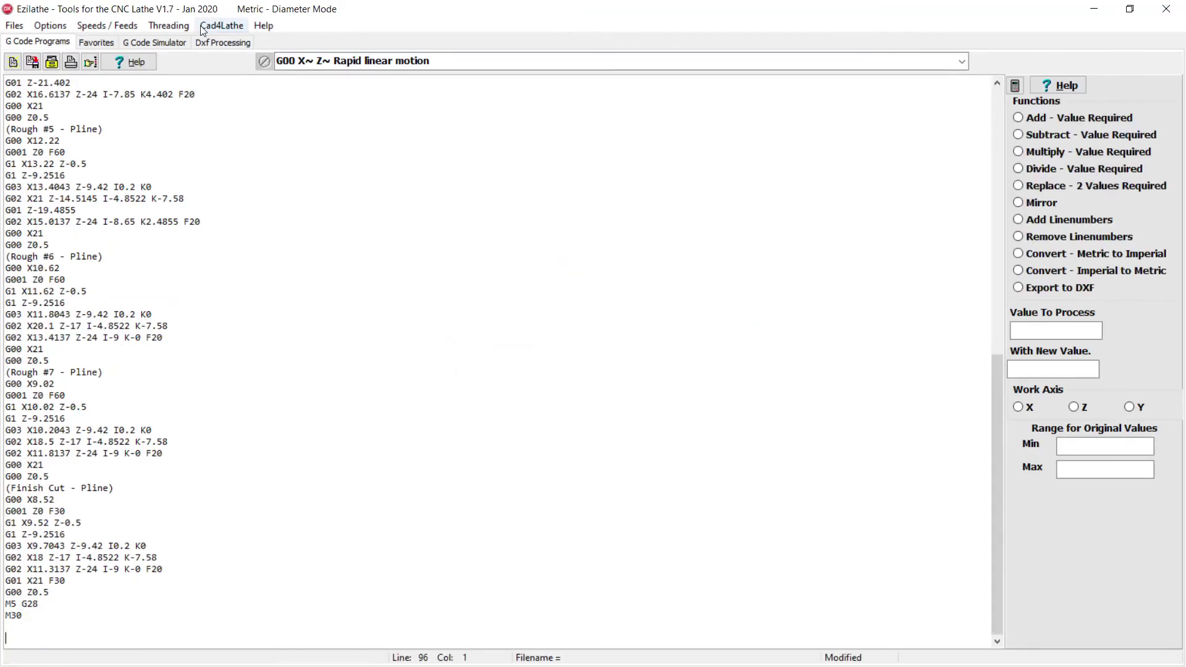
click(154, 41)
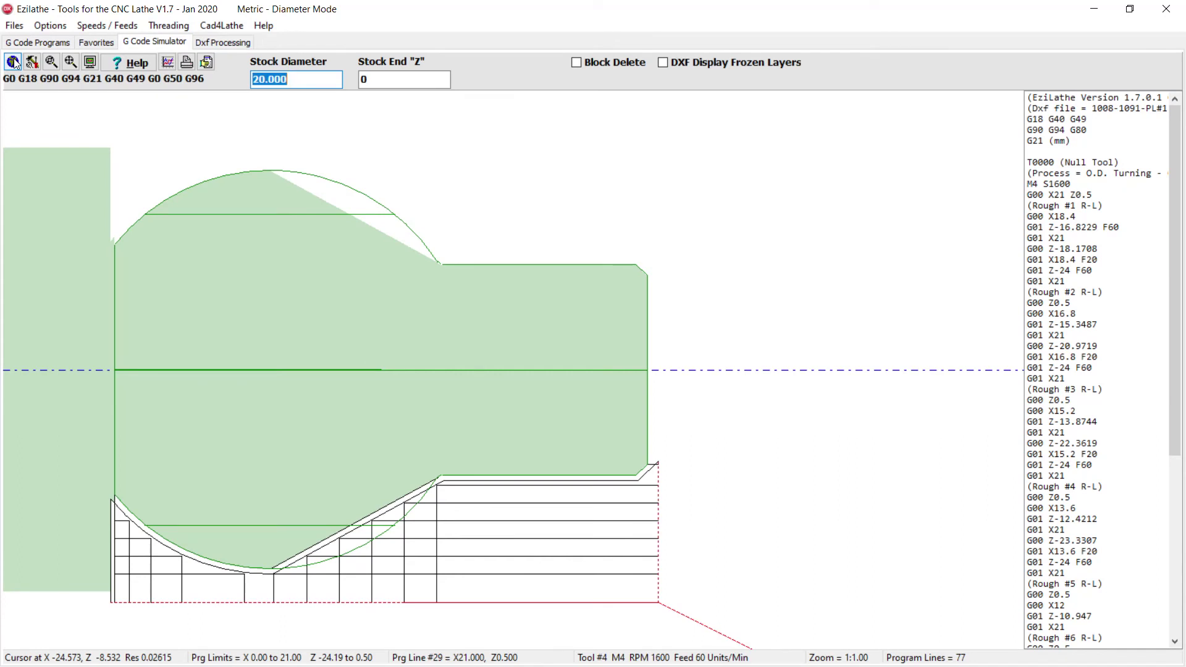
click(10, 64)
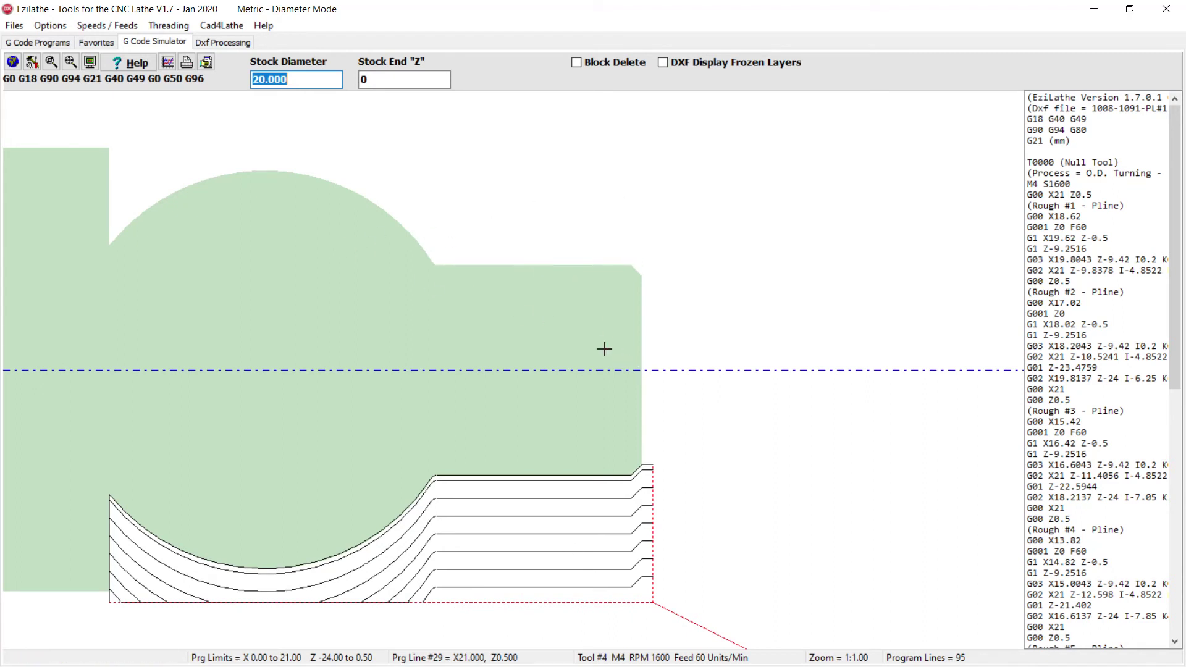
click(229, 44)
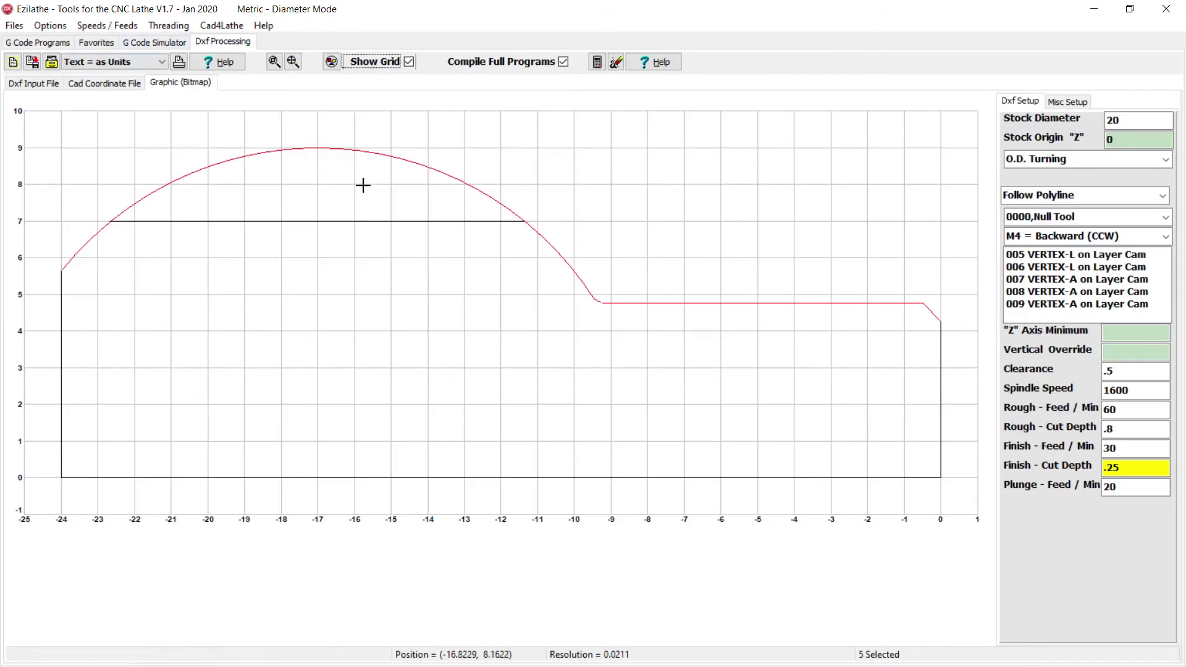
Step: Deselect the dome's descending right arc, leaving four entities, and recompile over the existing program
click(500, 204)
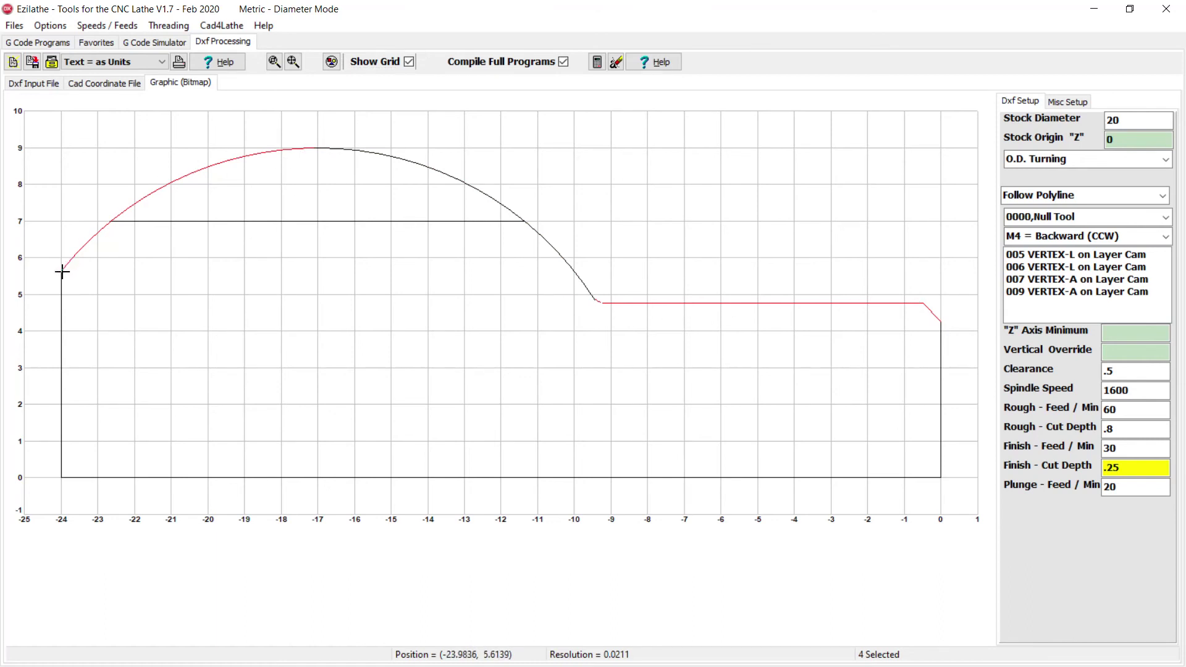
click(597, 62)
click(640, 362)
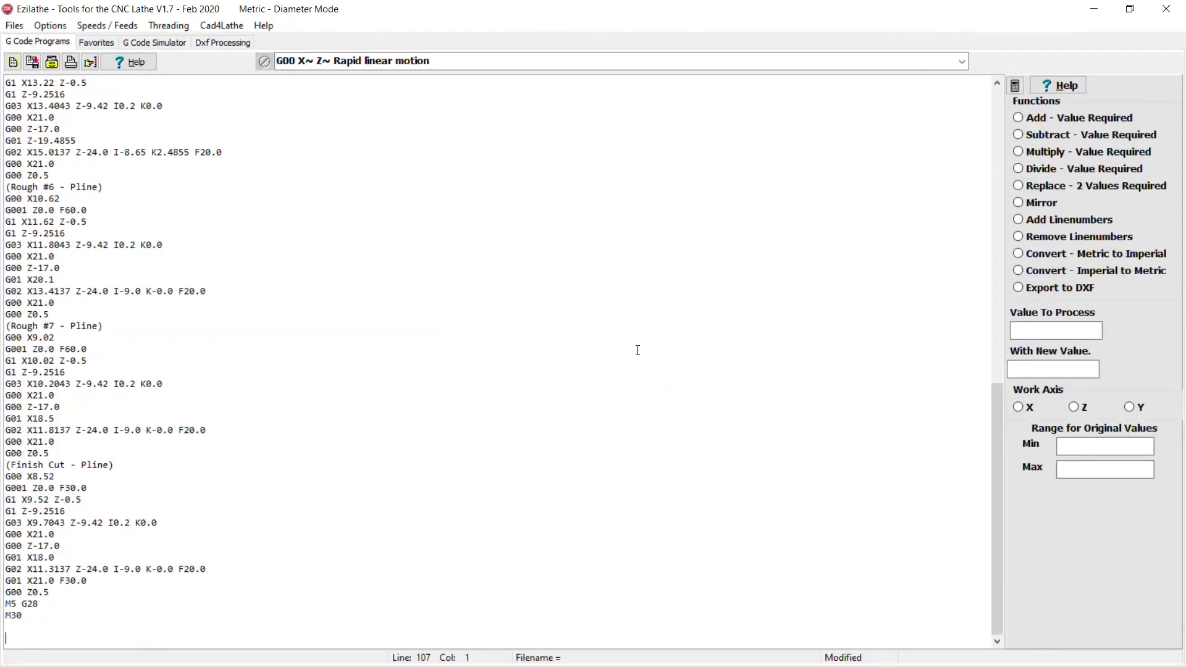
Step: Simulate the recompiled 106-line program, leaving the dome's right arc uncut, then return to the DXF profile
click(168, 42)
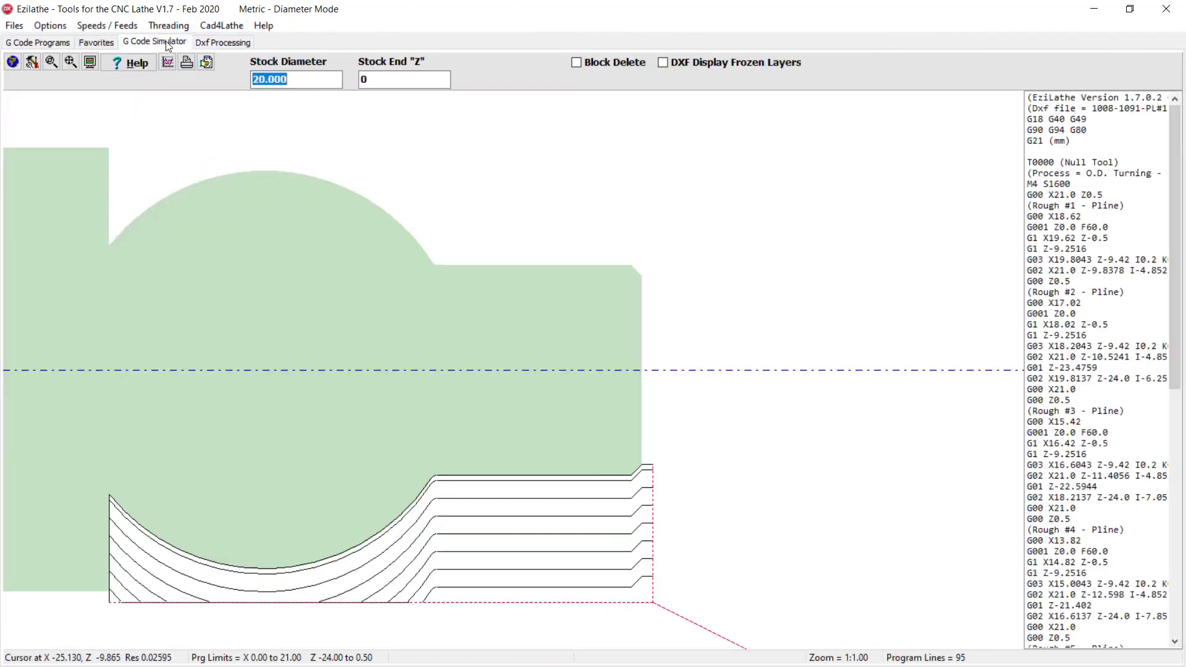
click(13, 62)
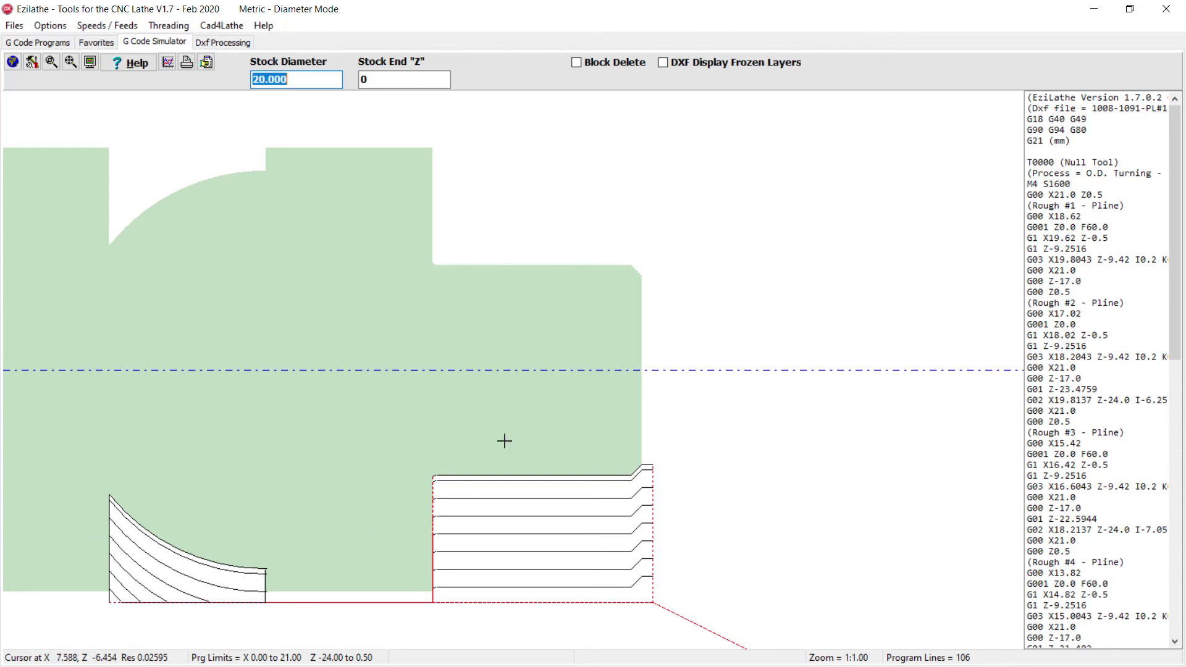
click(224, 42)
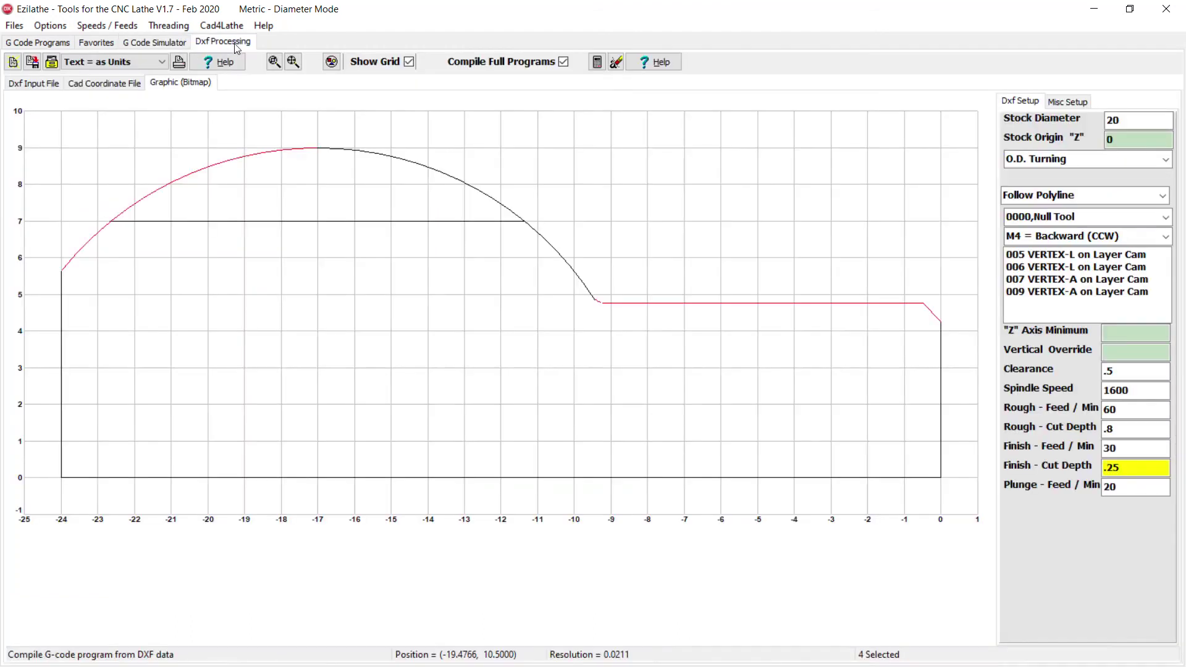
Step: Change the finish cut depth from .25 to 0 and bring up the polyline selection list
double_click(1132, 468)
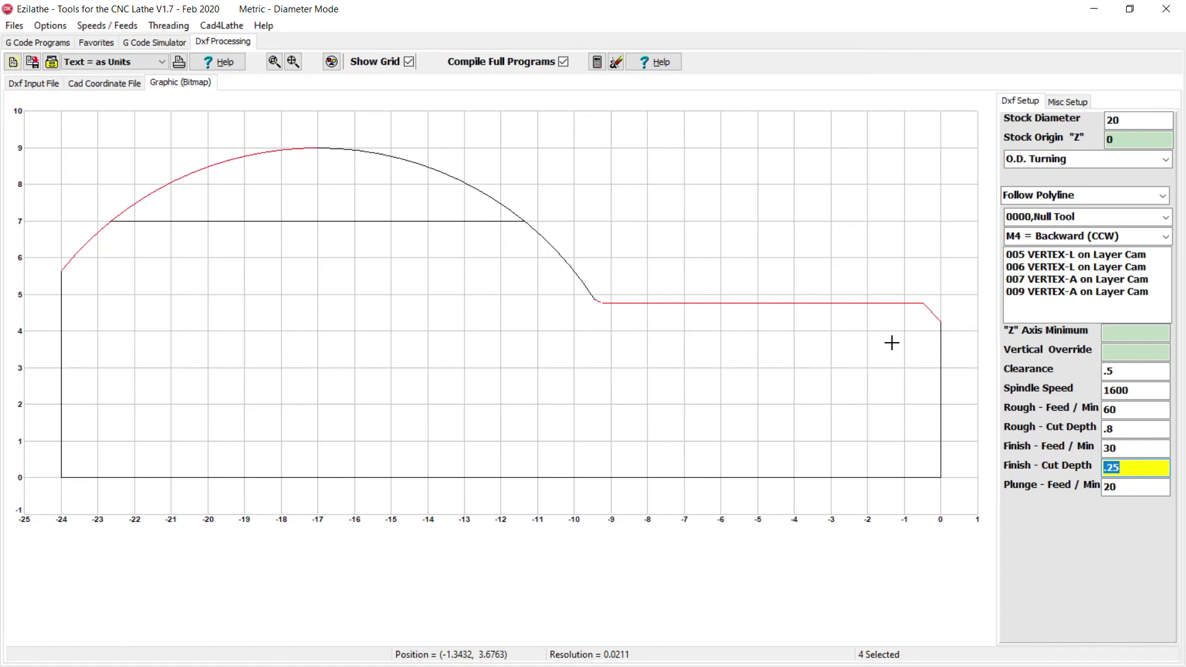
text(0)
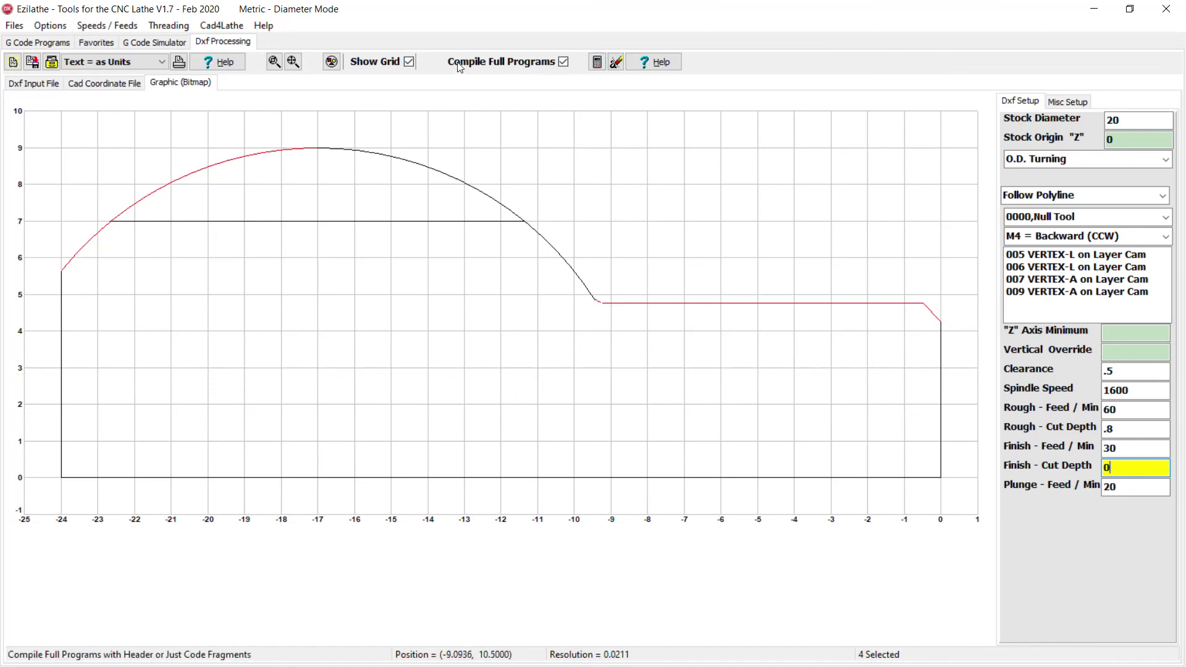
click(331, 62)
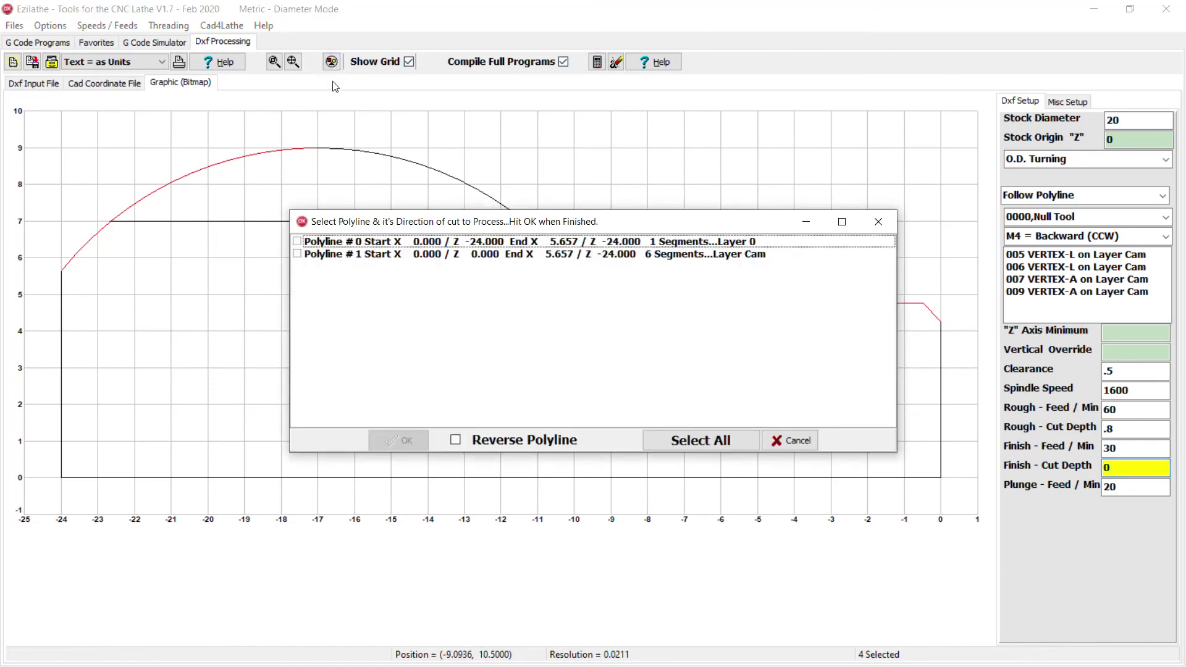
Step: Select the whole six-segment Polyline #1 on Layer Cam and compile a single finish-cut program over the old one
click(480, 254)
click(412, 442)
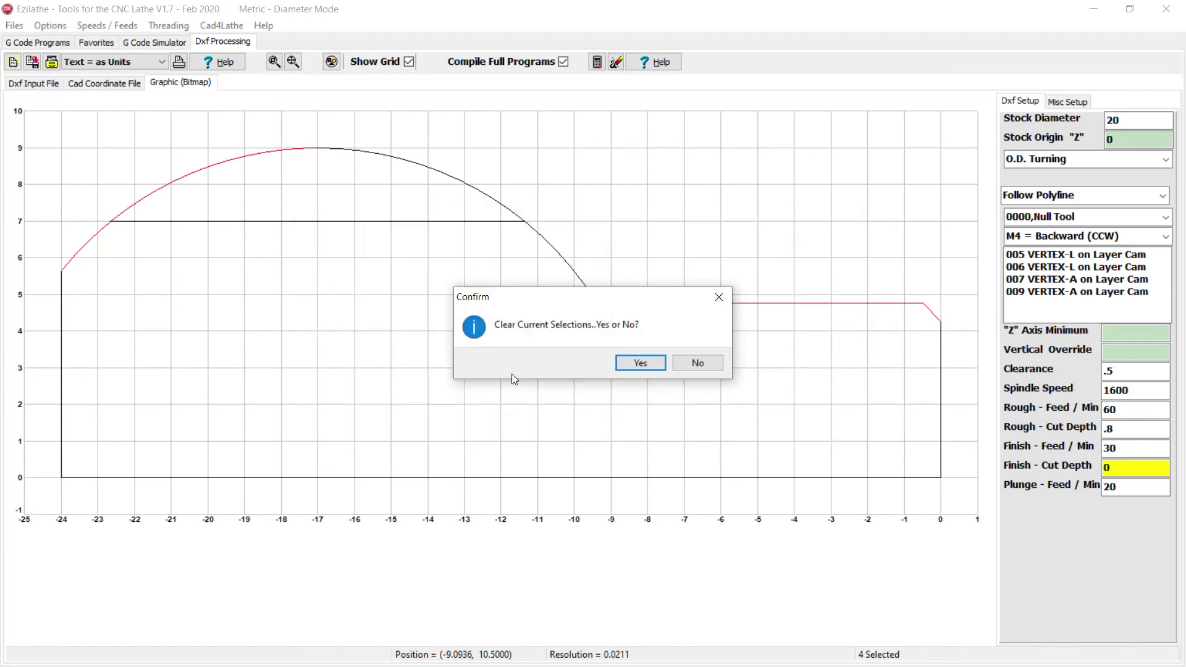
click(656, 364)
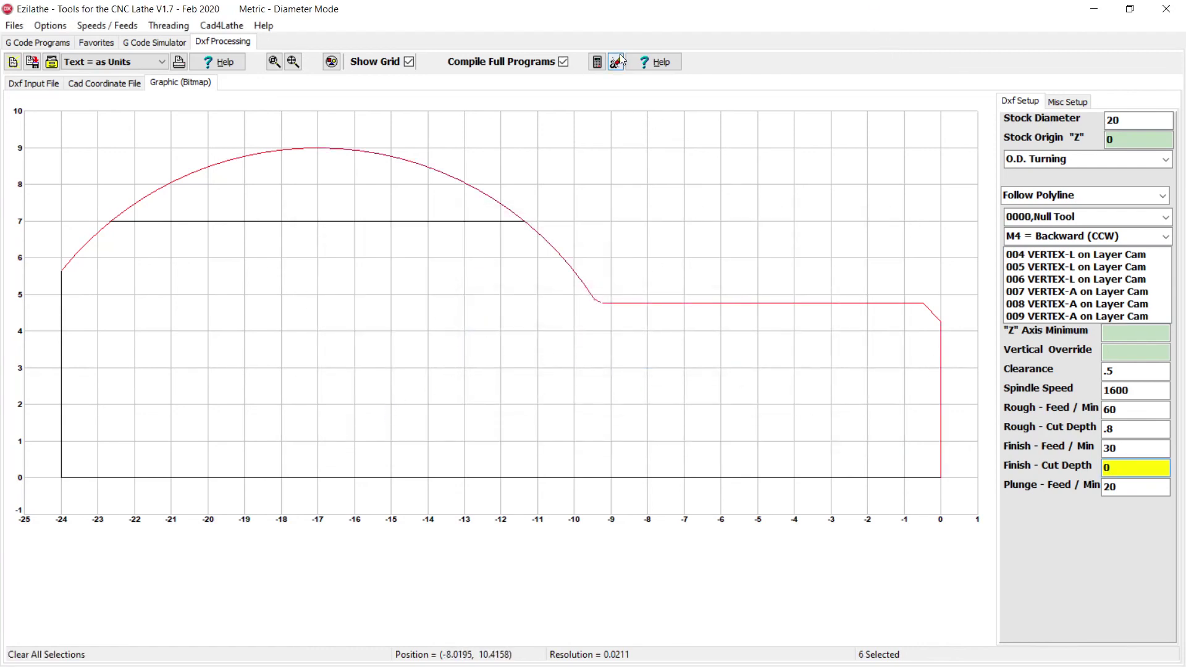
click(597, 64)
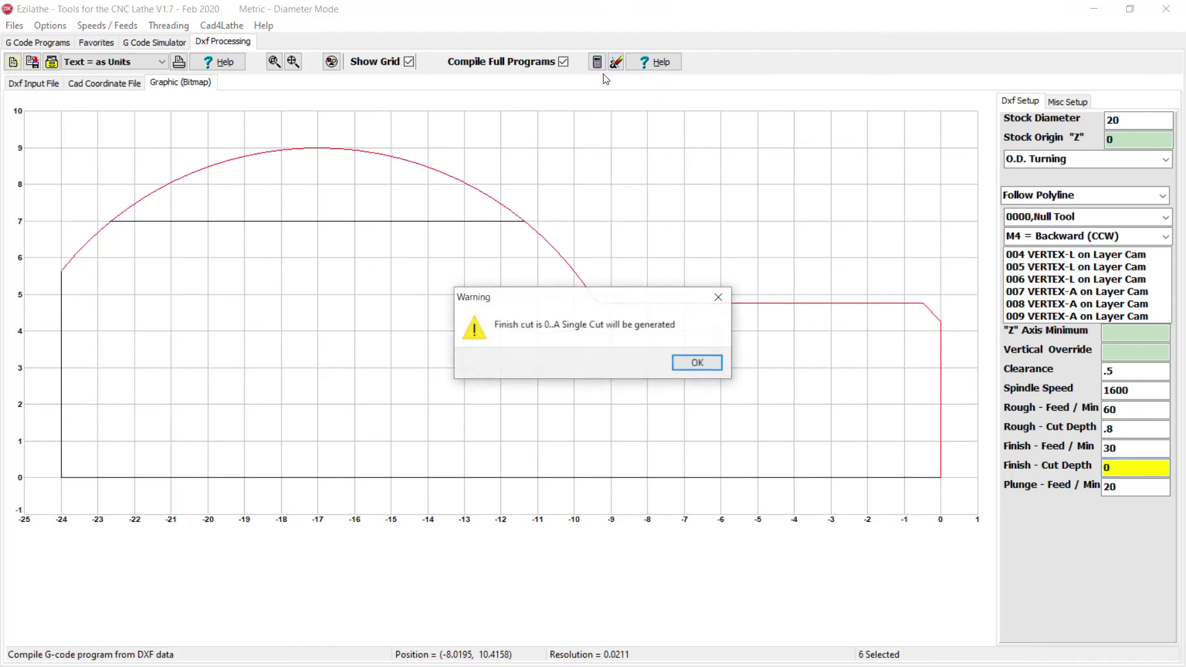
click(702, 362)
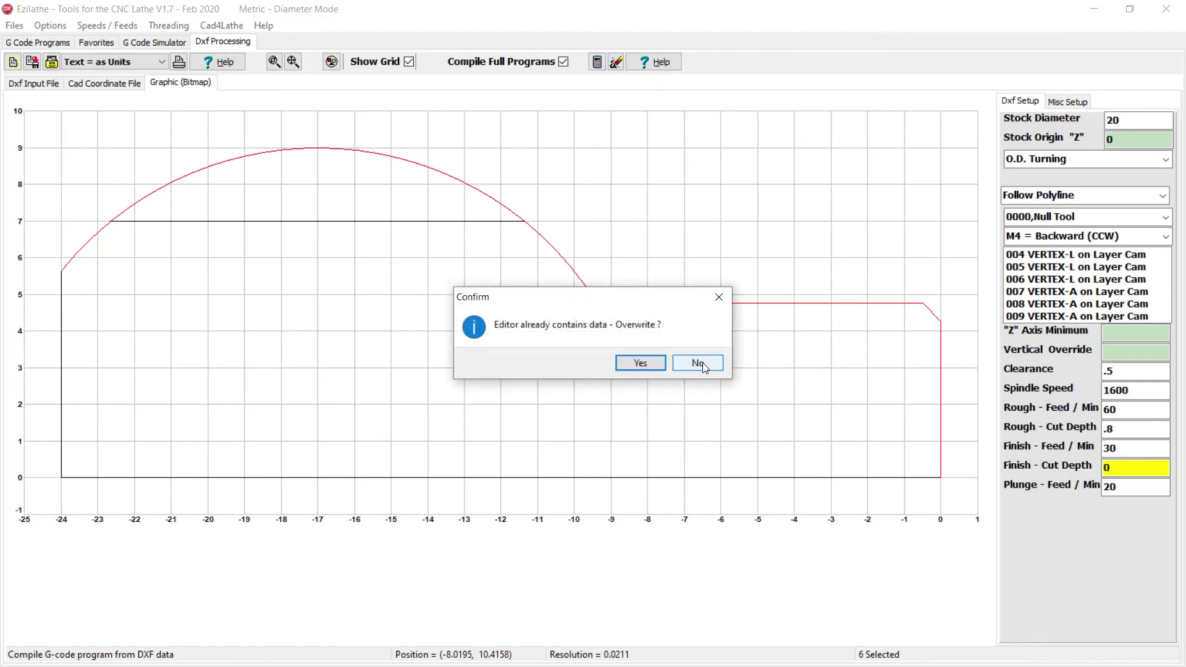
click(647, 364)
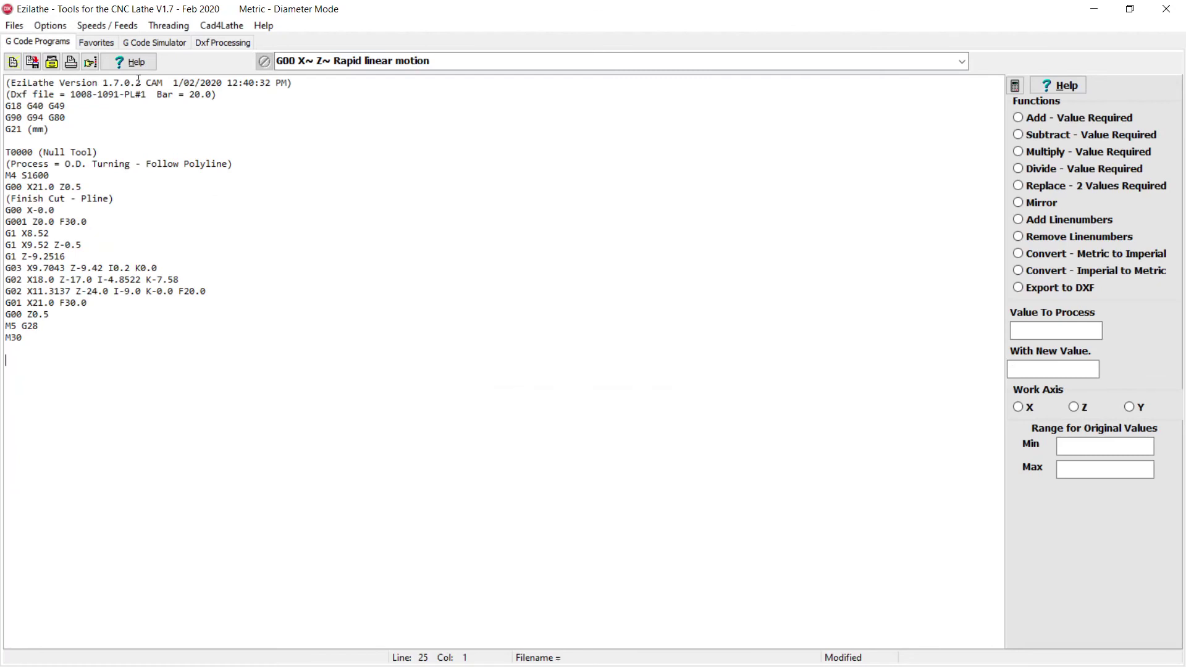
Step: Switch to the G Code Simulator to view the single finish-pass program
click(144, 43)
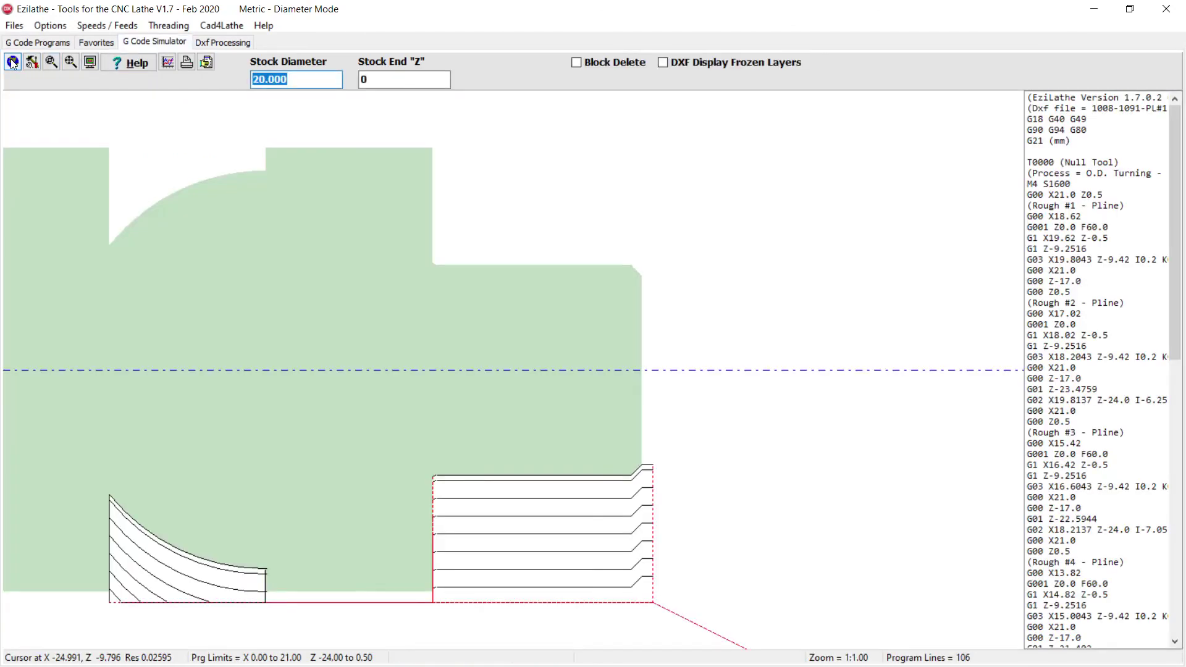